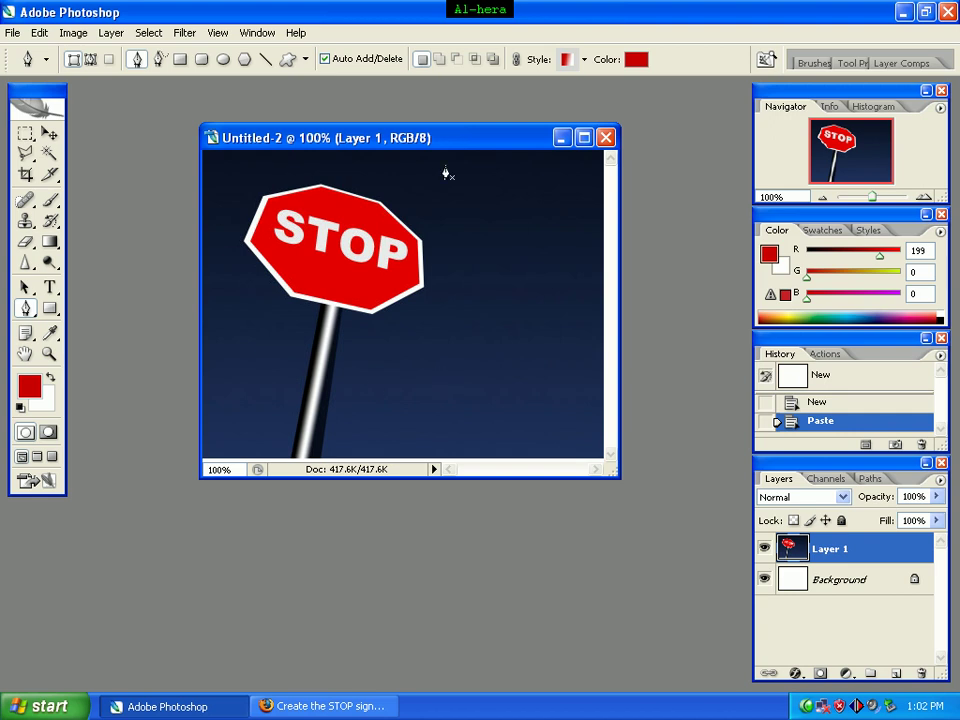
Minimise the stop sign reference image and create a new 450 by 340 pixel document.
{"action": "left_click", "coordinate": [560, 138]}
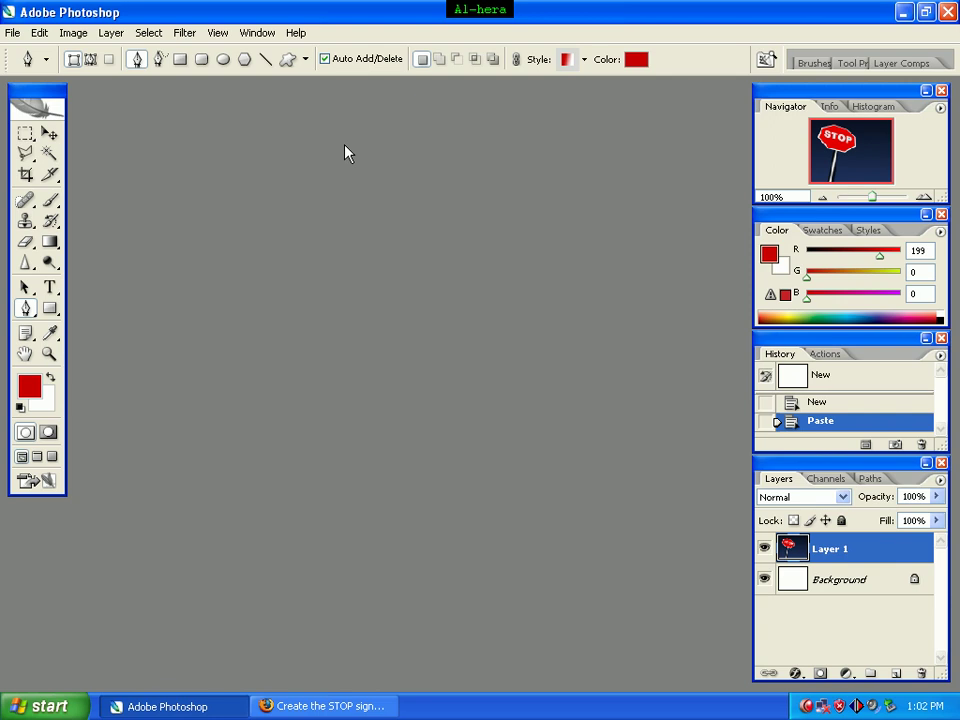
{"action": "left_click", "coordinate": [12, 33]}
{"action": "left_click", "coordinate": [24, 51]}
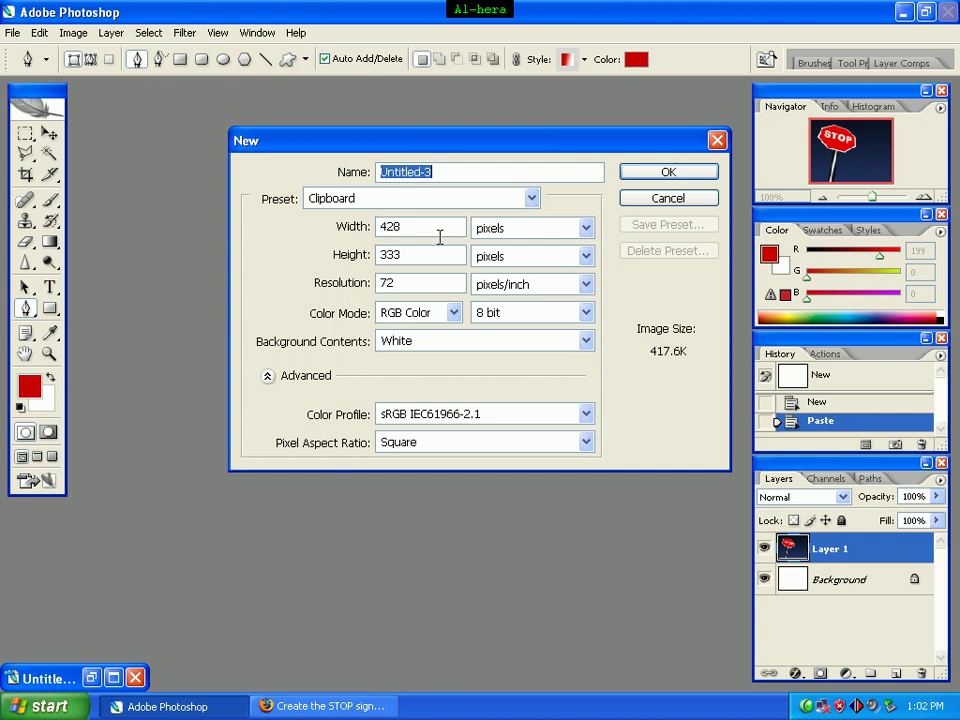
{"action": "left_click", "coordinate": [428, 227]}
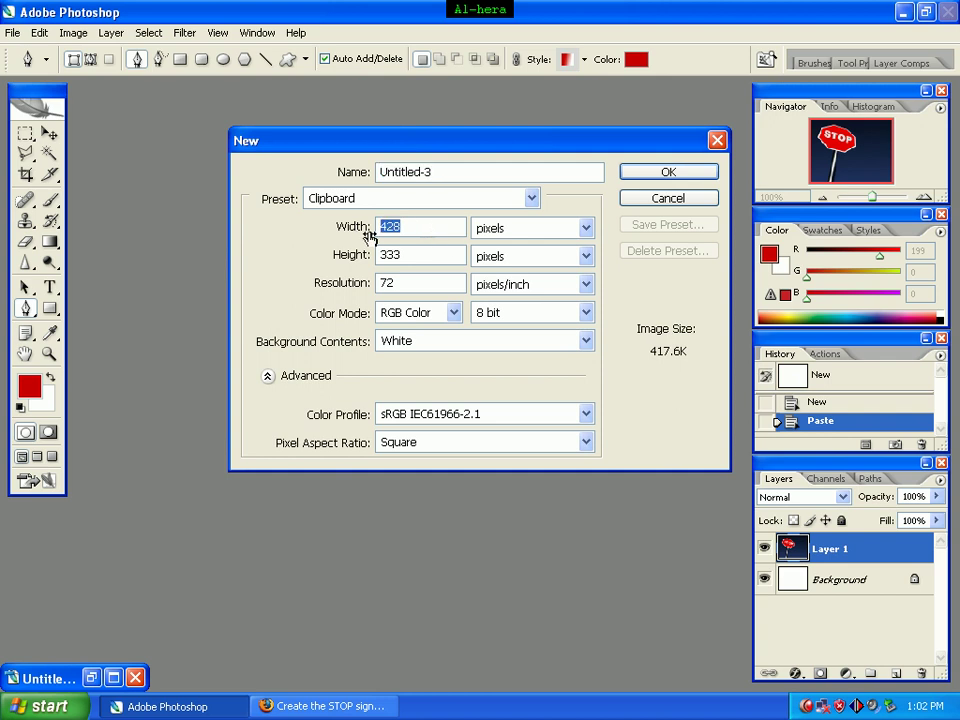
{"action": "type", "text": "450"}
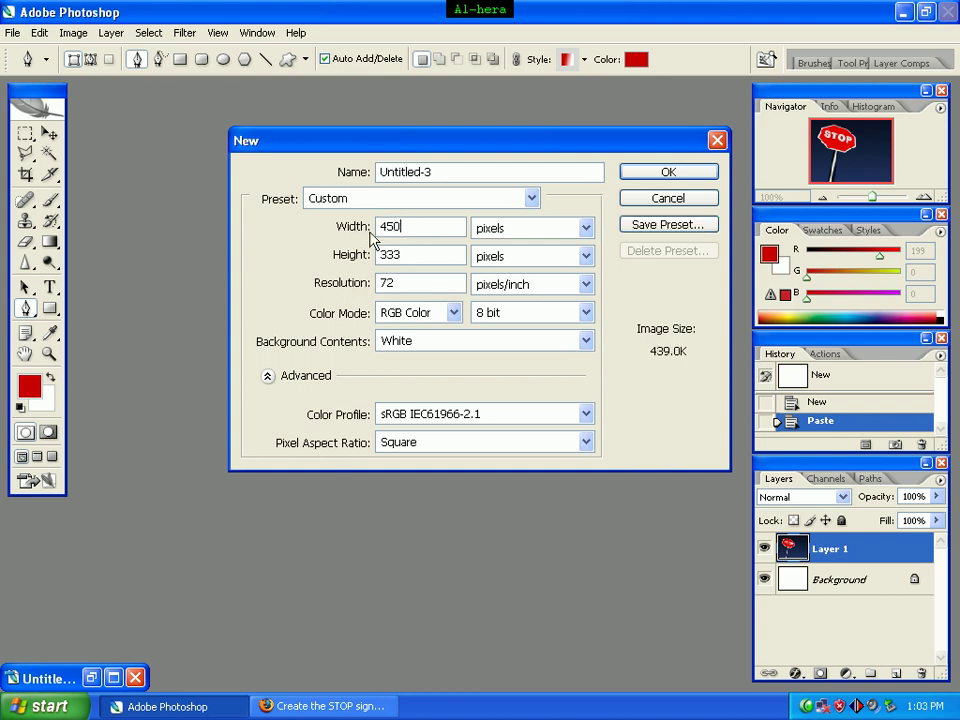
{"action": "left_click", "coordinate": [428, 258]}
{"action": "type", "text": "340"}
{"action": "left_click", "coordinate": [673, 175]}
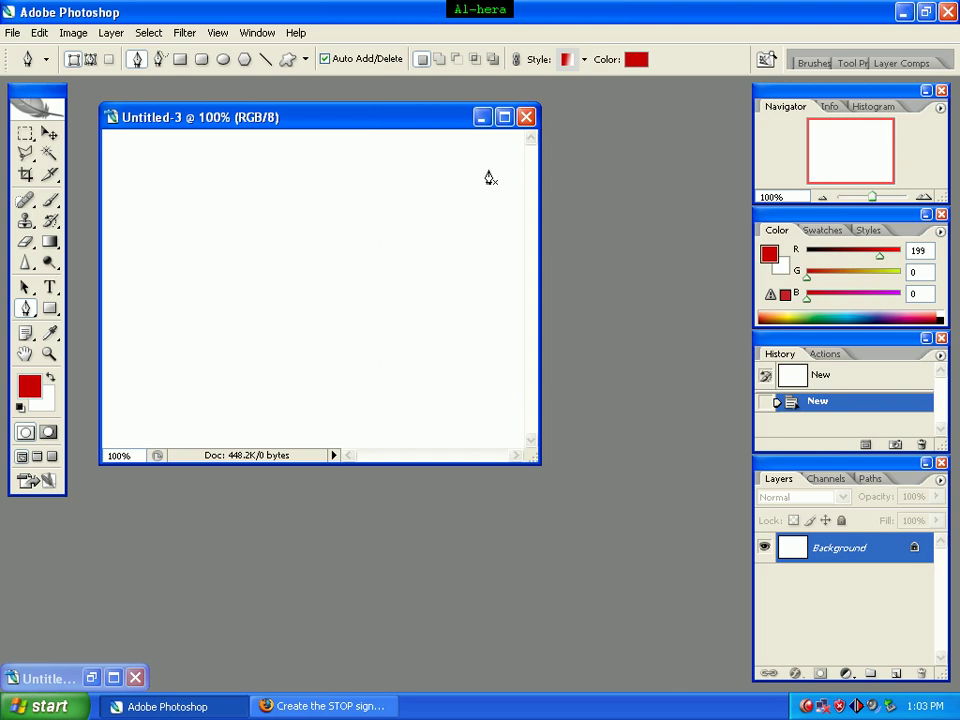
{"action": "left_click_drag", "start_coordinate": [400, 118], "coordinate": [445, 125]}
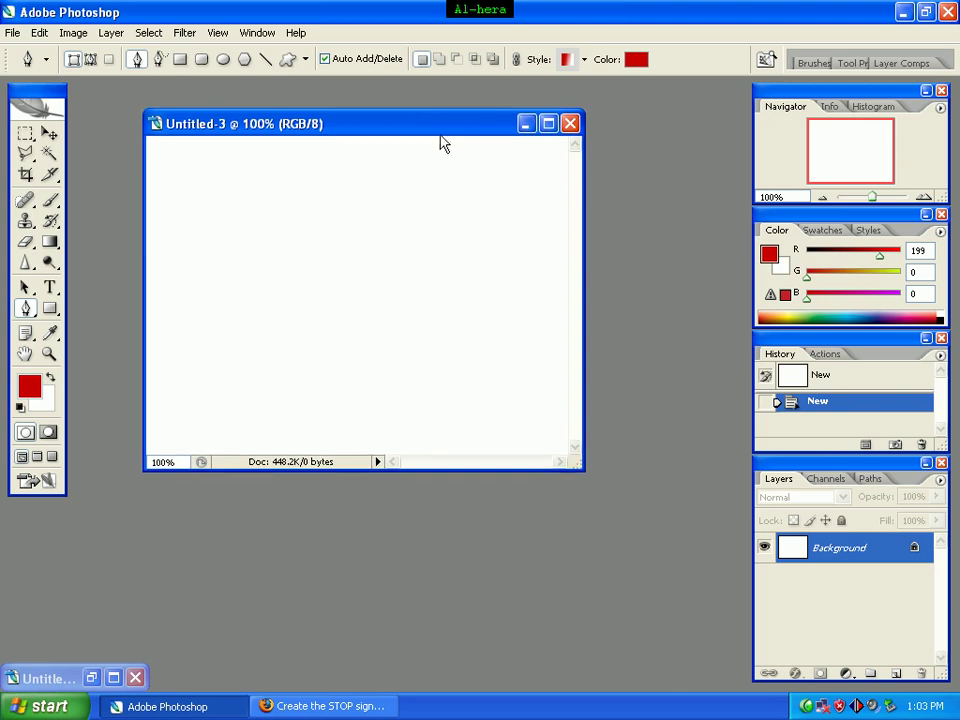
Start a custom gradient from the Foreground to Background preset and set its start colour stop to #0c0c18.
{"action": "left_click", "coordinate": [51, 246]}
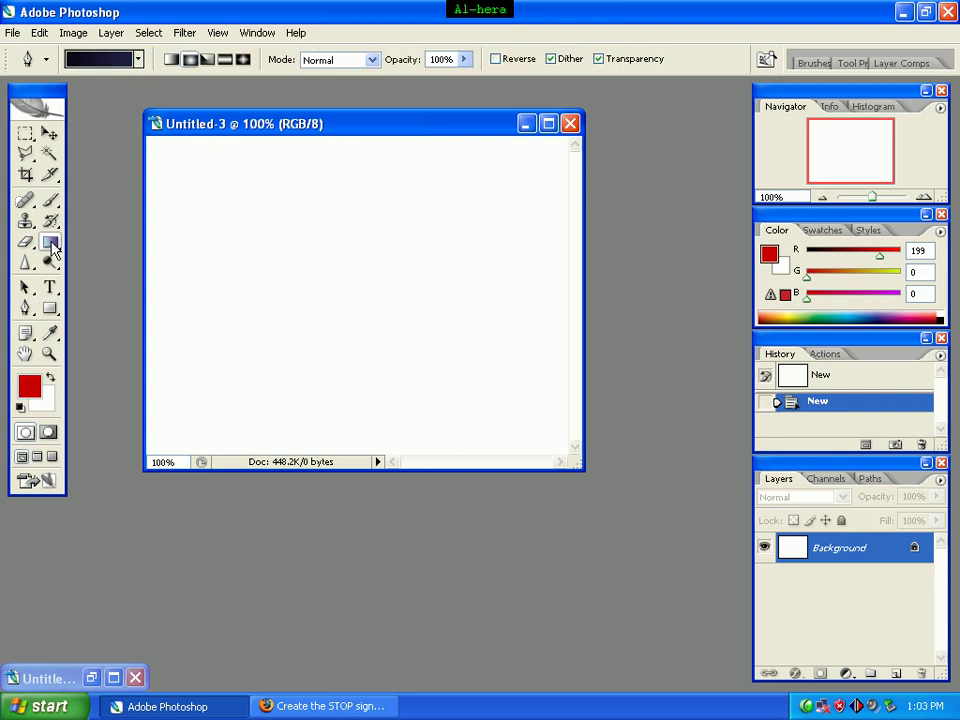
{"action": "left_click", "coordinate": [103, 62]}
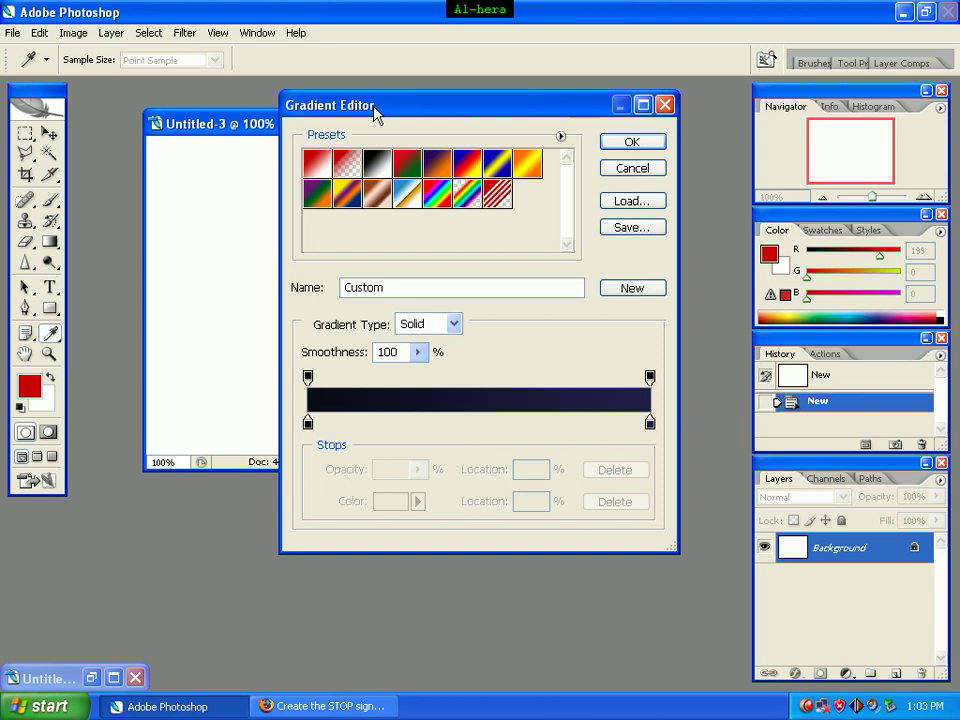
{"action": "left_click", "coordinate": [318, 164]}
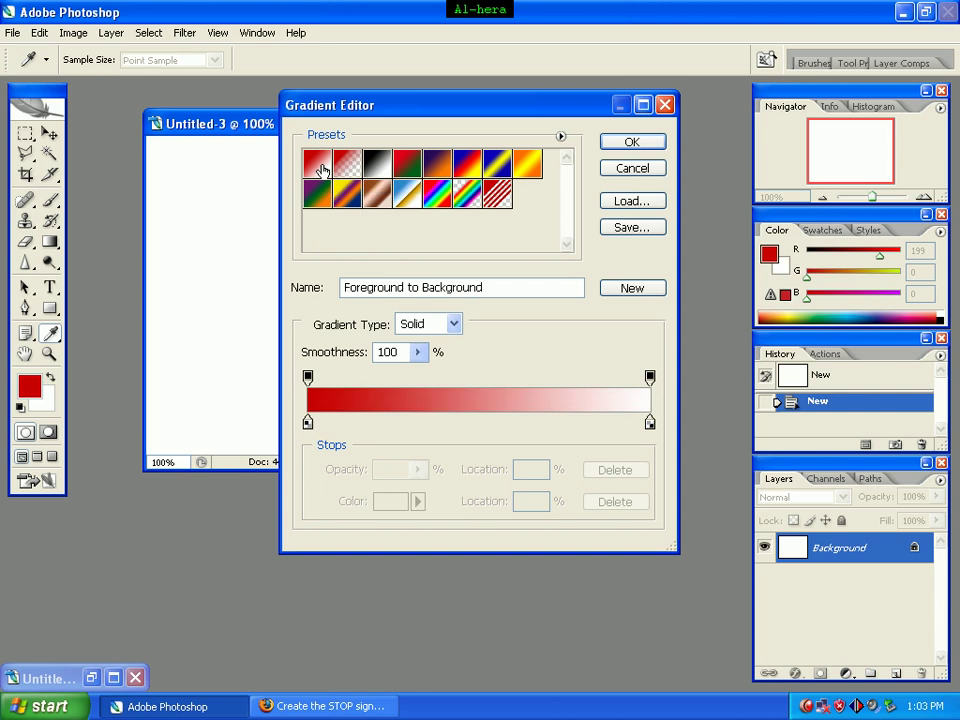
{"action": "left_click", "coordinate": [308, 424]}
{"action": "double_click", "coordinate": [308, 424]}
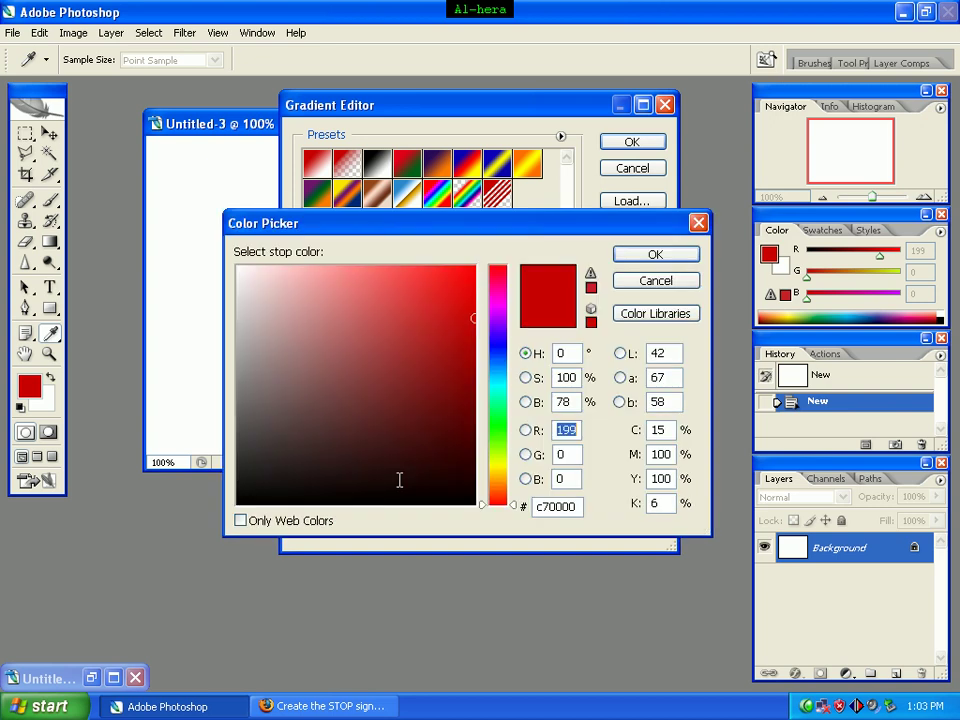
{"action": "left_click", "coordinate": [579, 503]}
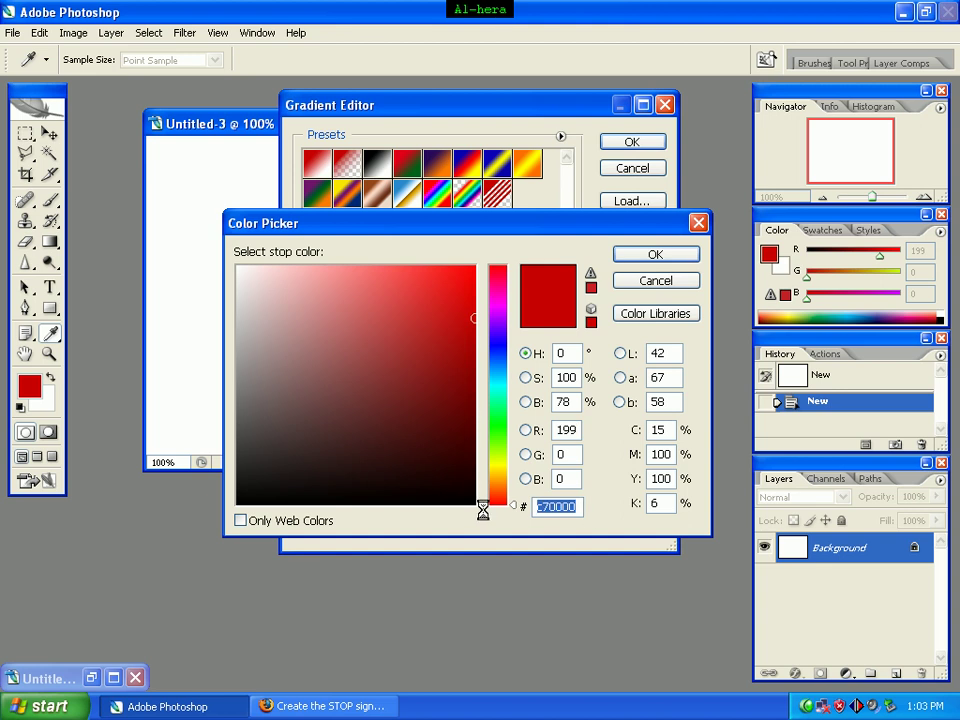
{"action": "type", "text": "0c0c"}
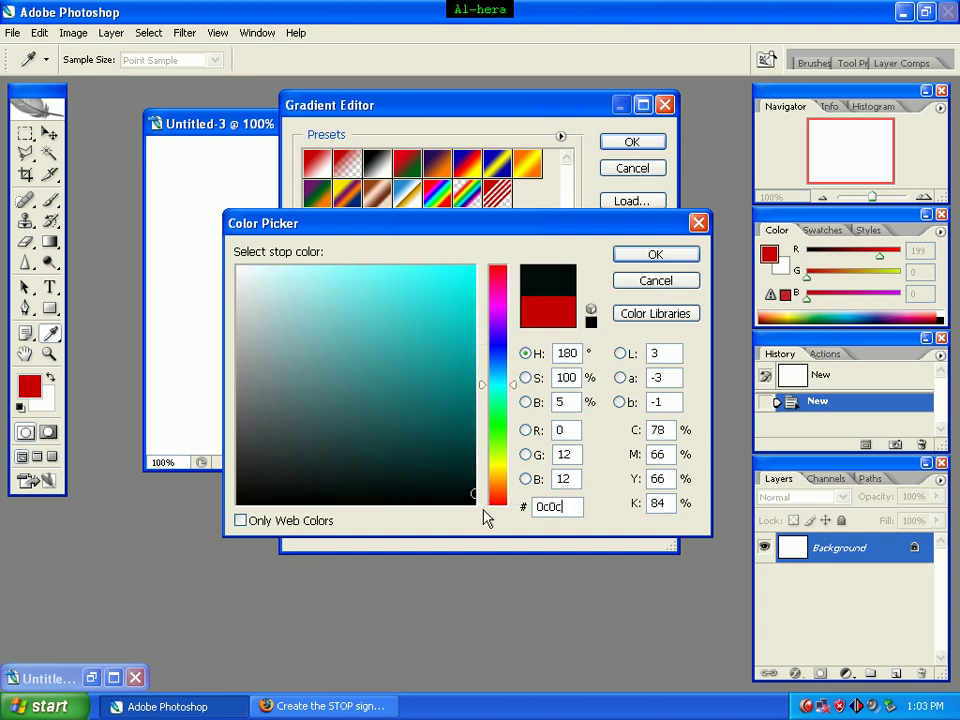
{"action": "type", "text": "18"}
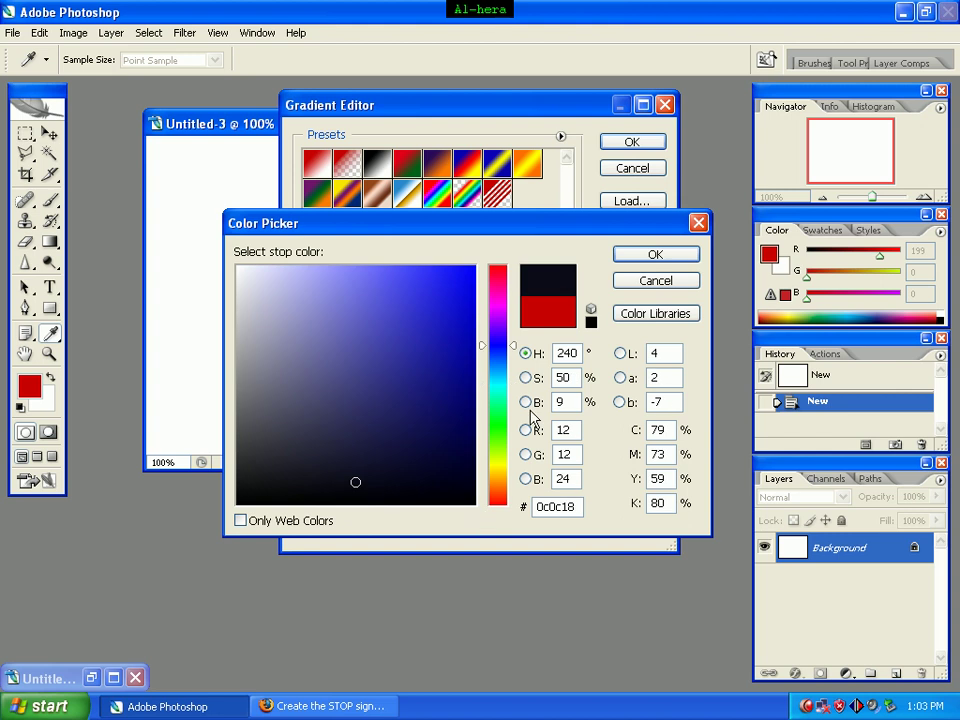
{"action": "left_click", "coordinate": [646, 264]}
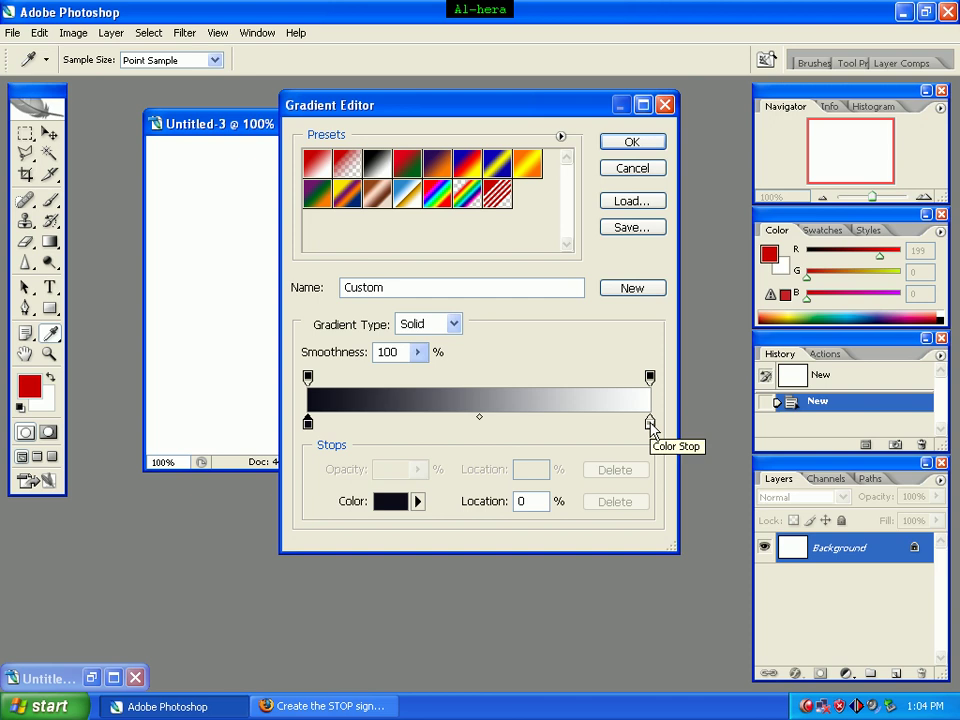
Set the gradient's end colour stop to #202049 and fill the background with it, from top centre to near the lower edge.
{"action": "double_click", "coordinate": [649, 423]}
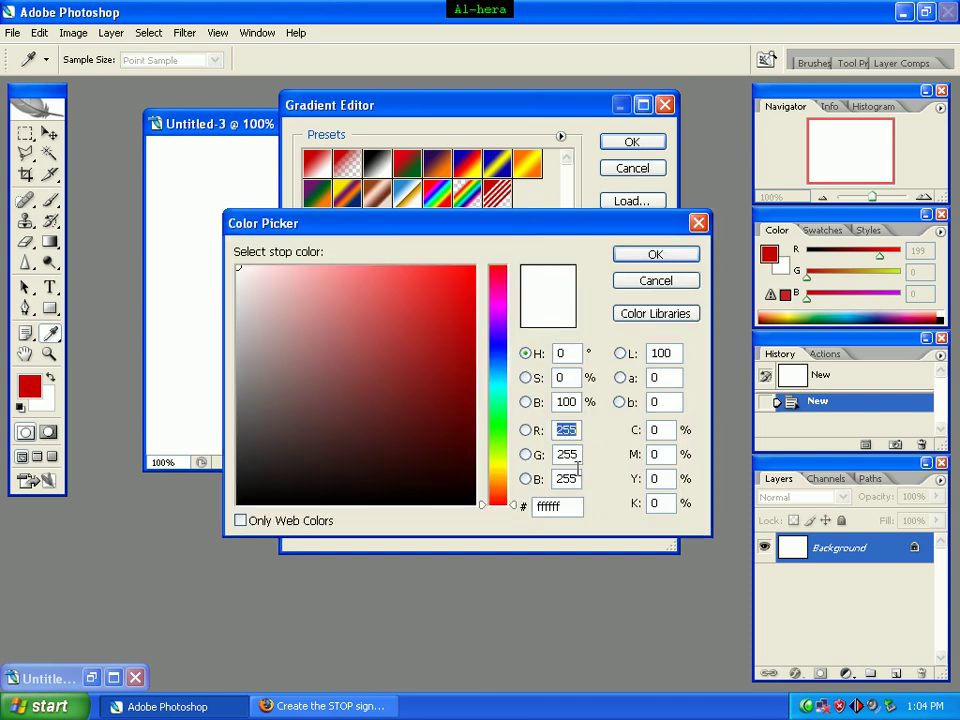
{"action": "left_click_drag", "start_coordinate": [576, 504], "coordinate": [508, 510]}
{"action": "type", "text": "202"}
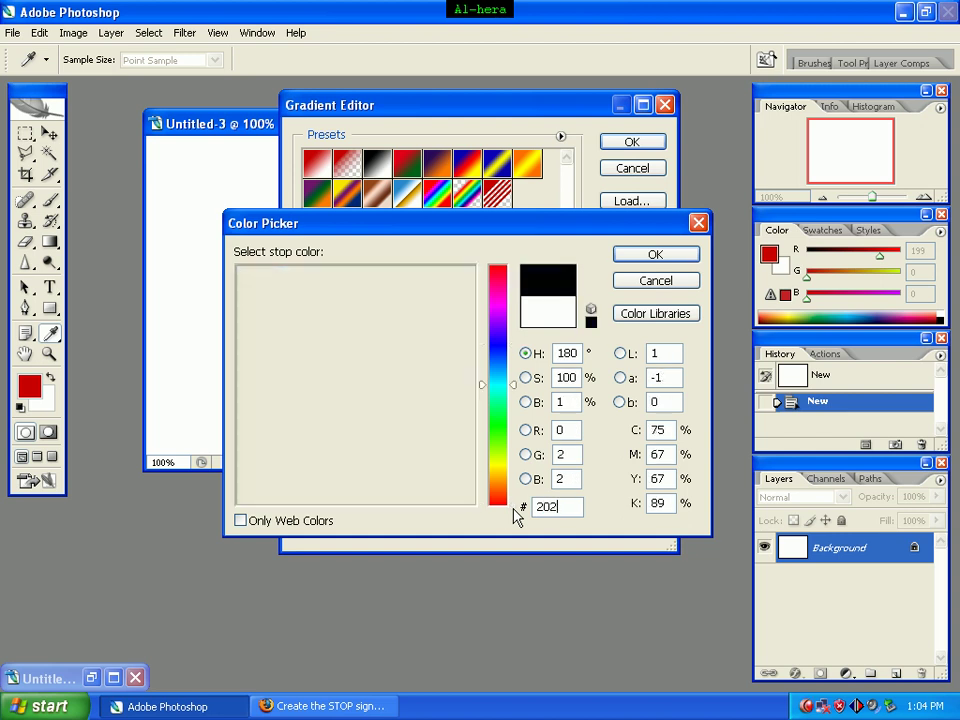
{"action": "type", "text": "049"}
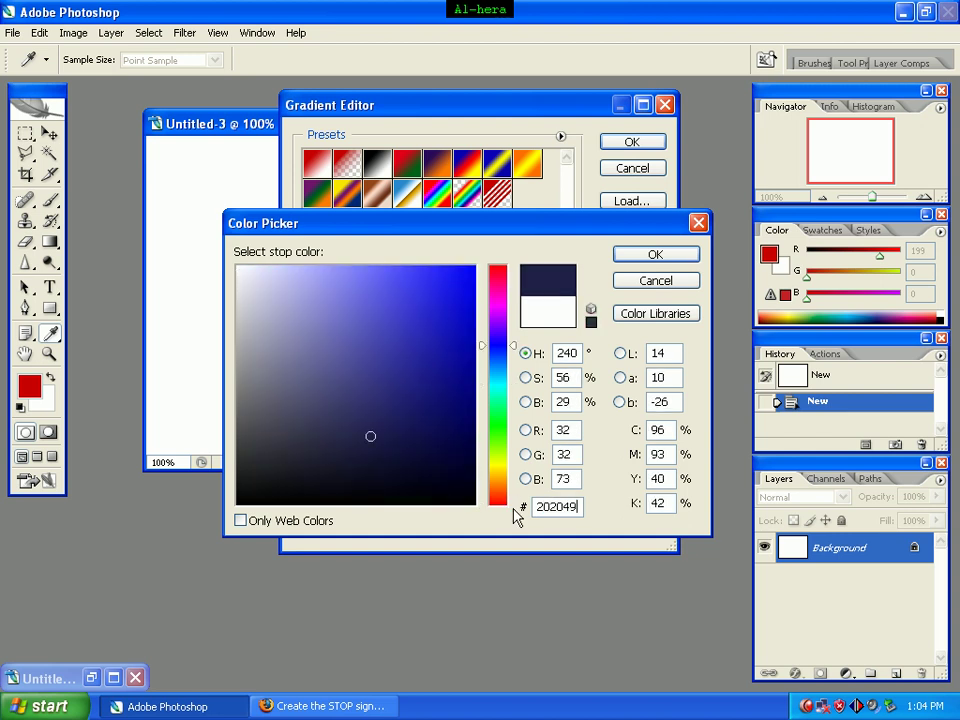
{"action": "left_click", "coordinate": [676, 258]}
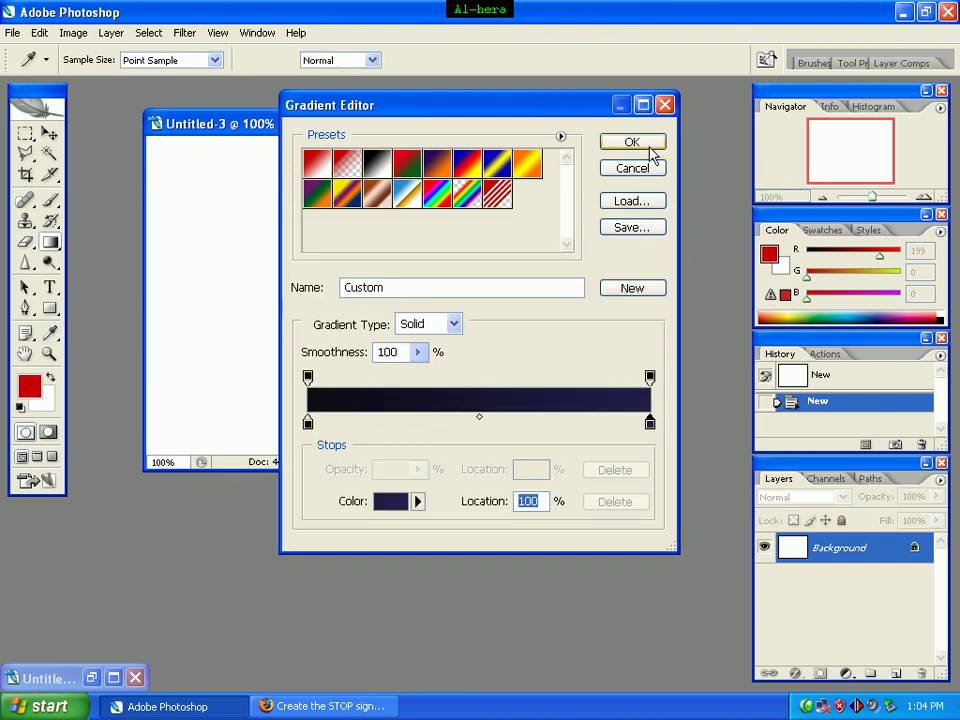
{"action": "left_click", "coordinate": [632, 143]}
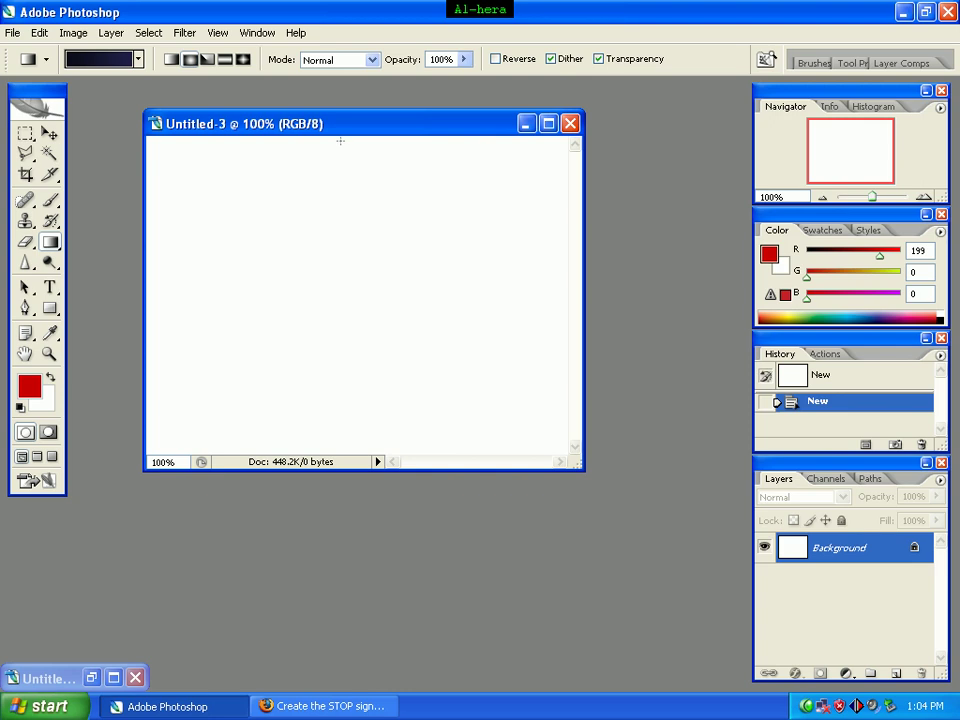
{"action": "left_click_drag", "start_coordinate": [340, 141], "coordinate": [339, 429]}
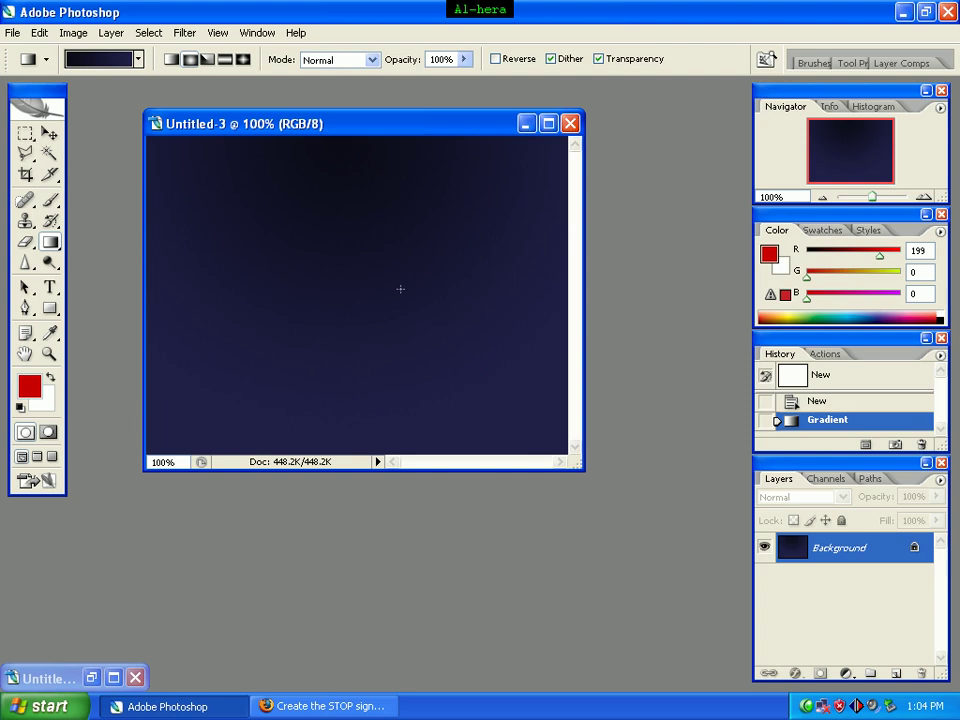
Draw a slanted four-sided pole shape with the Pen tool, rising from the canvas's lower edge to just above mid-height, left of centre.
{"action": "left_click", "coordinate": [26, 309]}
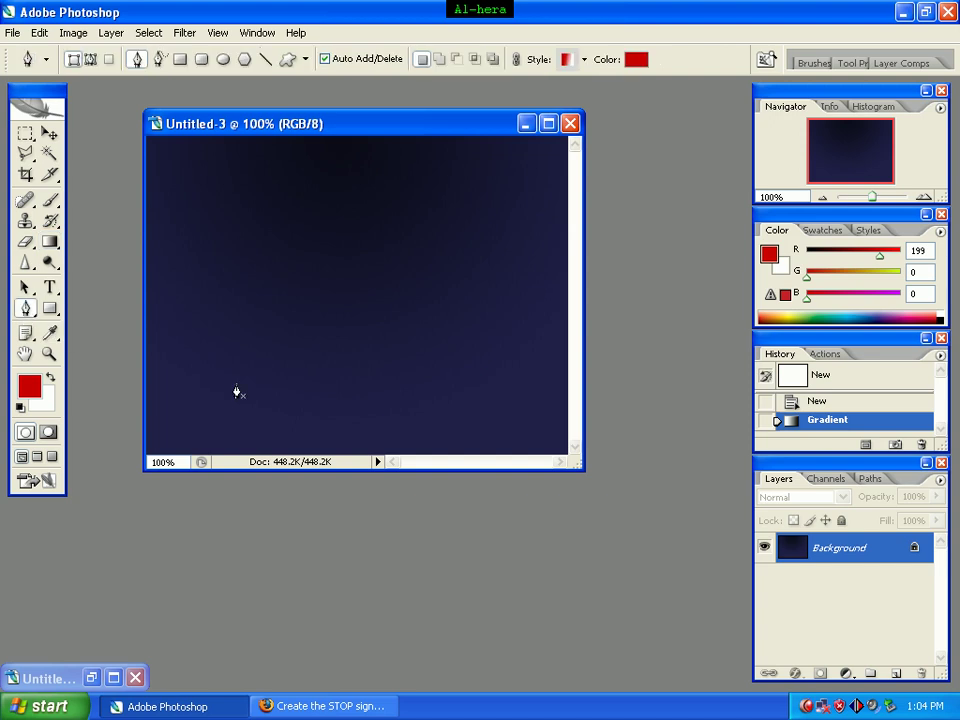
{"action": "left_click", "coordinate": [256, 451]}
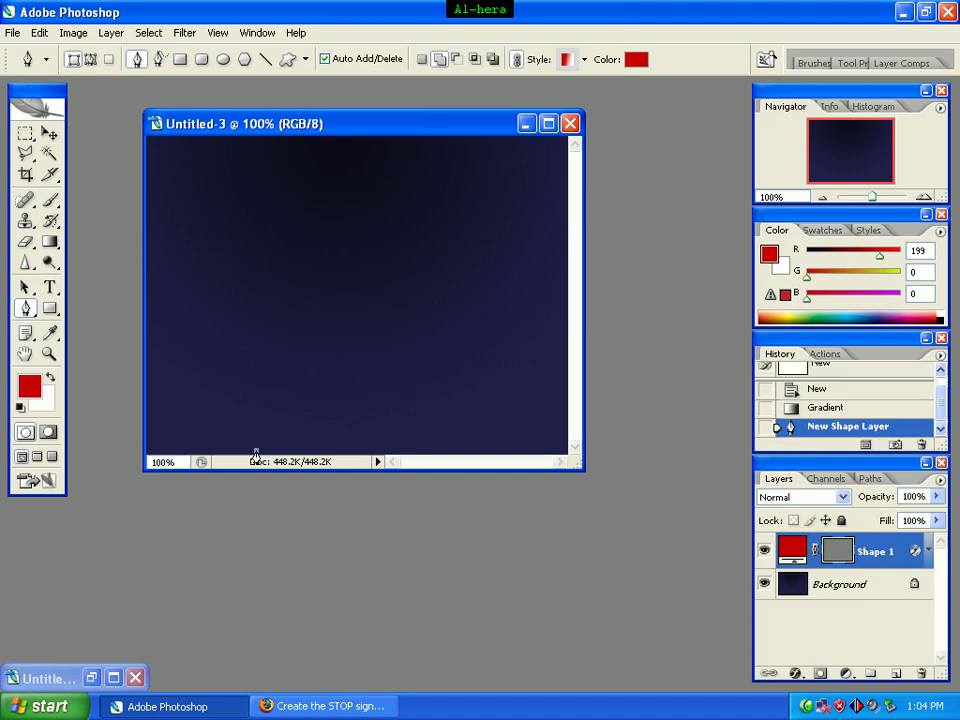
{"action": "left_click", "coordinate": [284, 275]}
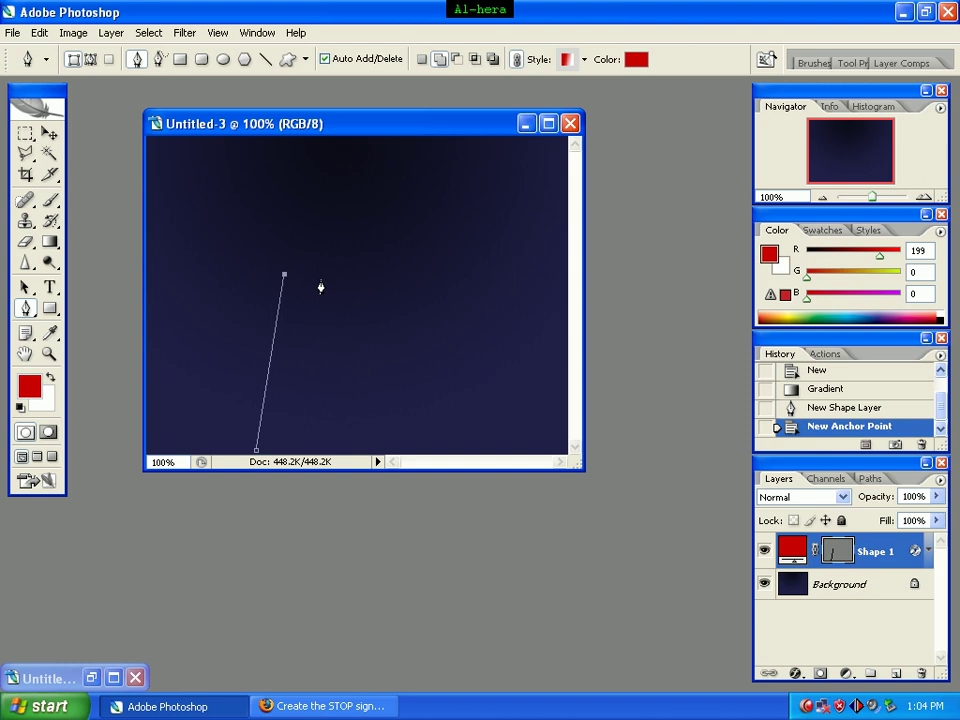
{"action": "left_click", "coordinate": [320, 281]}
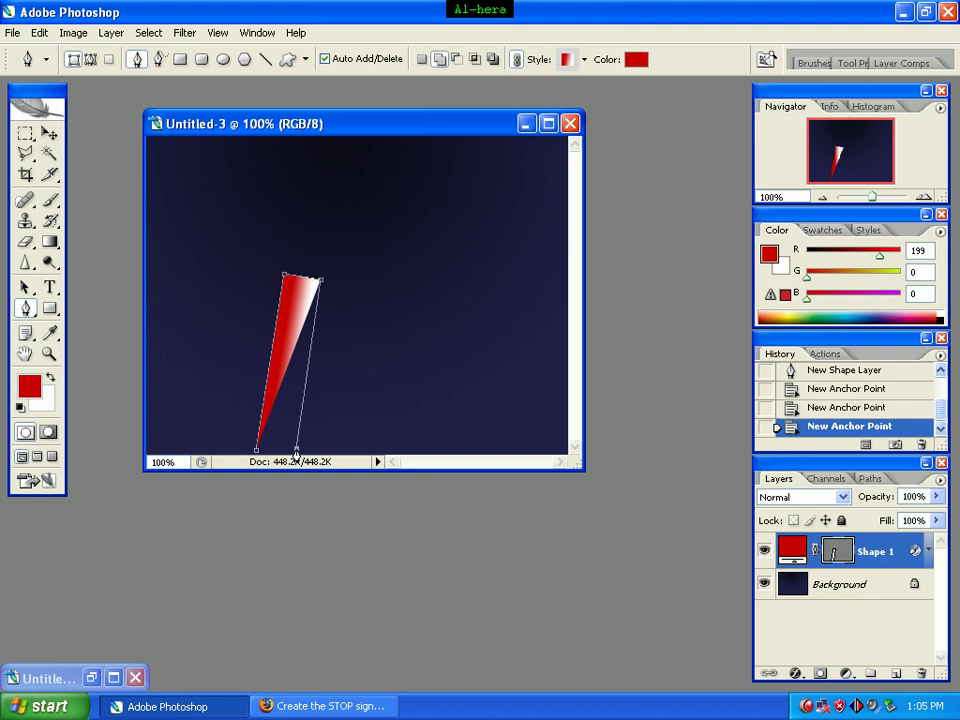
{"action": "left_click", "coordinate": [296, 451]}
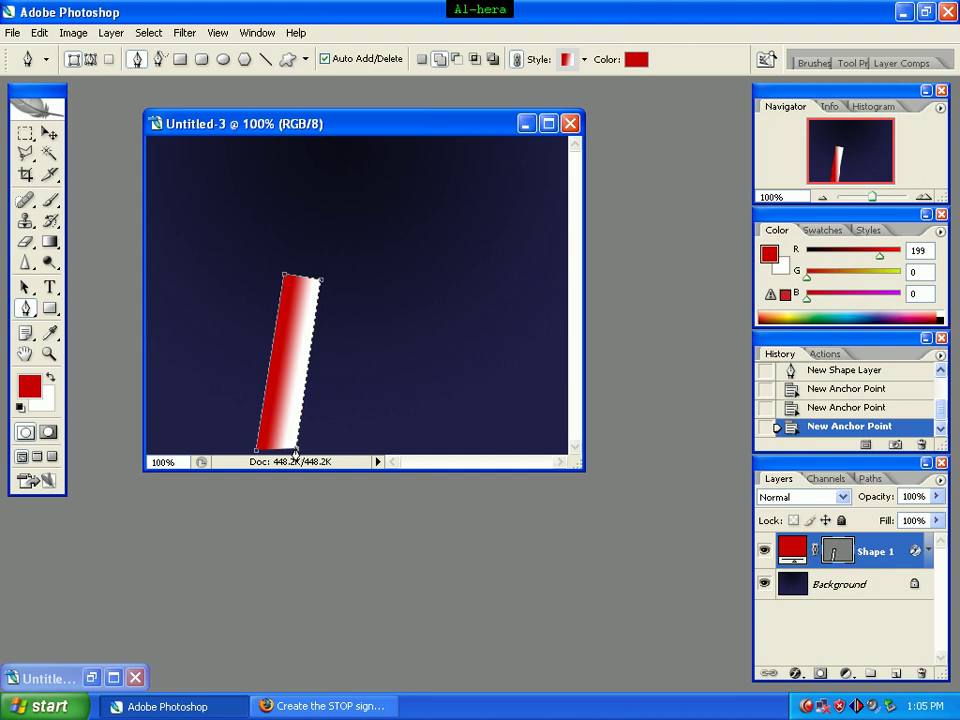
{"action": "left_click", "coordinate": [241, 432]}
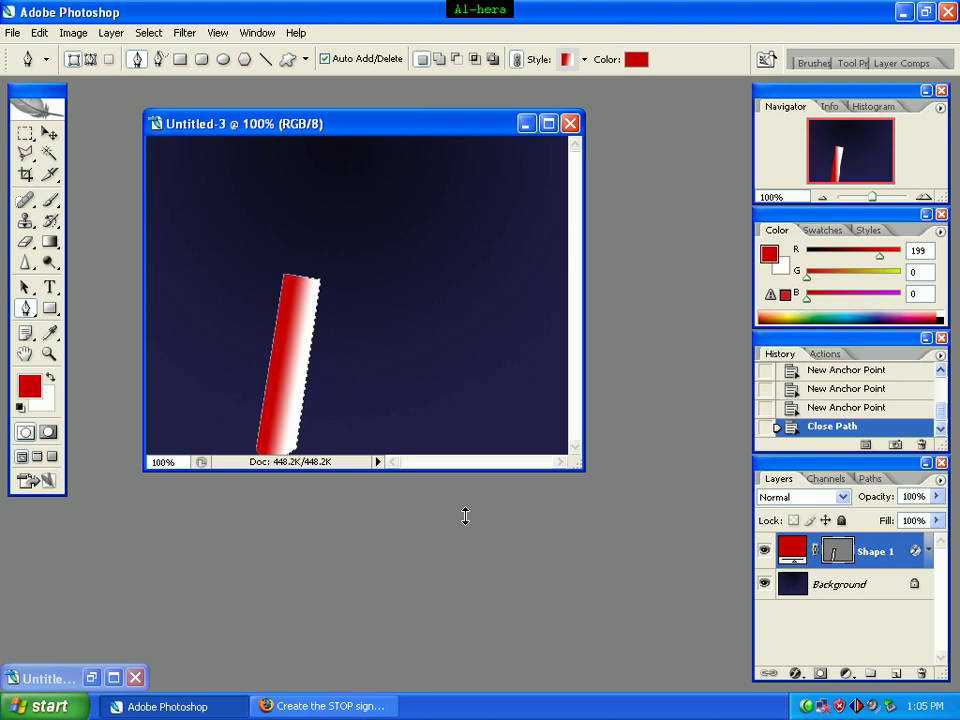
Set the pole shape layer's Gradient Overlay to an angle of -10° and a scale of 35%.
{"action": "right_click", "coordinate": [900, 562]}
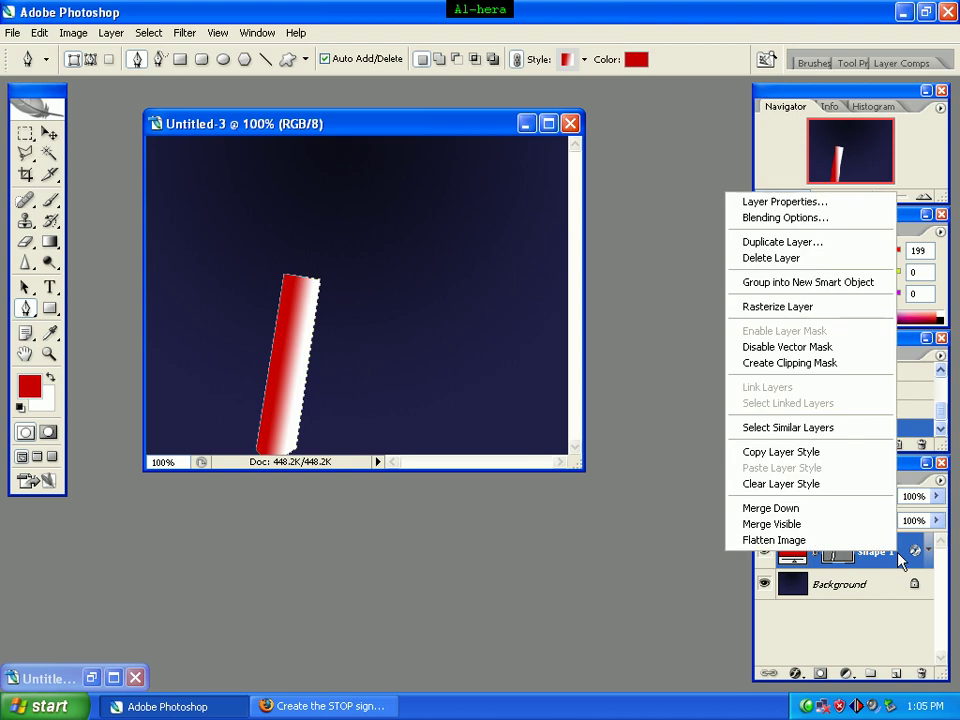
{"action": "left_click", "coordinate": [842, 220]}
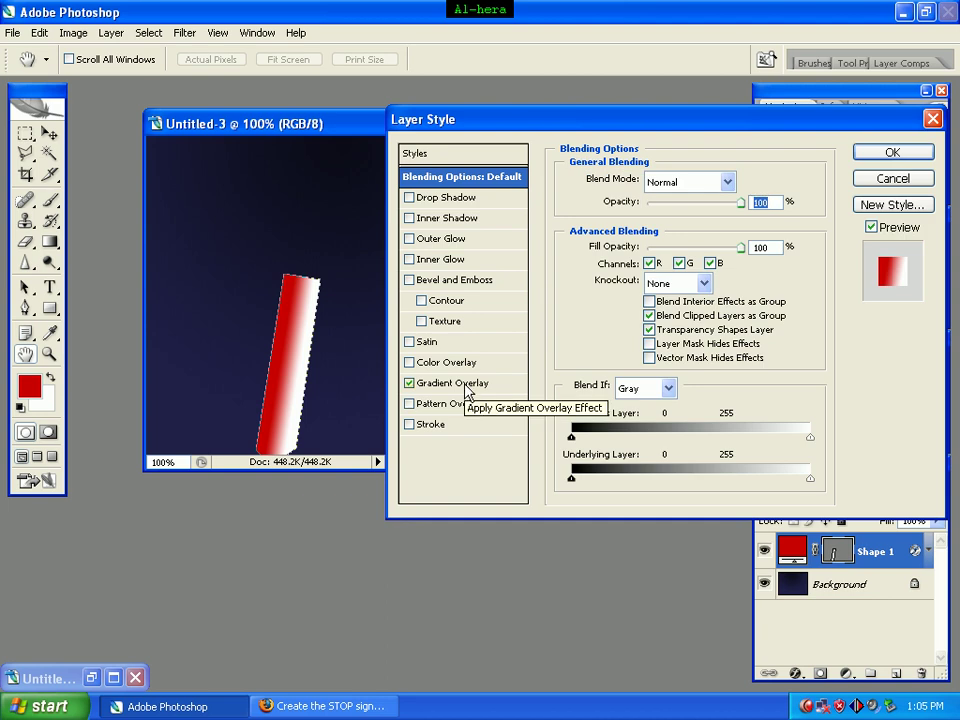
{"action": "left_click", "coordinate": [466, 385]}
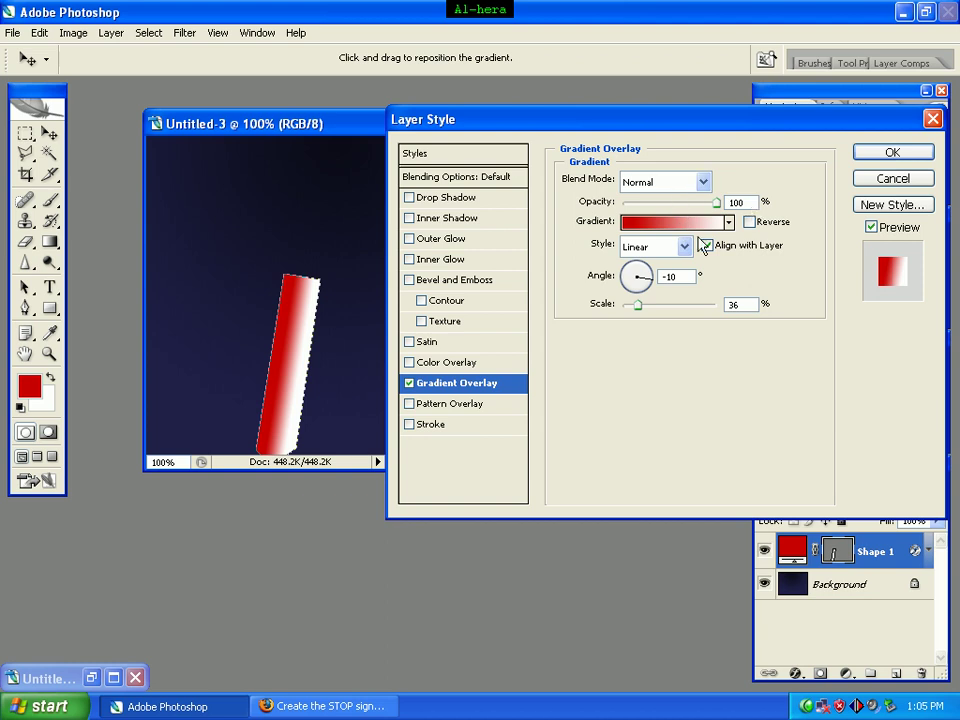
{"action": "left_click", "coordinate": [676, 276]}
{"action": "type", "text": "-10"}
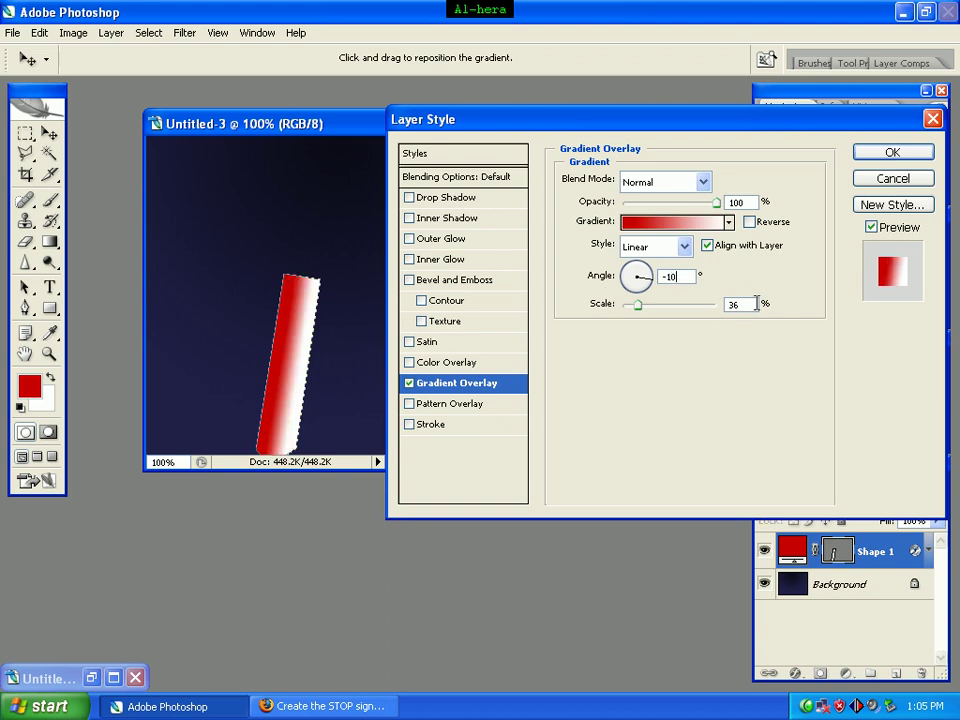
{"action": "key", "text": "Tab"}
{"action": "type", "text": "35"}
Restart the pole's overlay gradient from the Foreground to Background preset and place its start colour stop at 12%.
{"action": "left_click", "coordinate": [662, 230]}
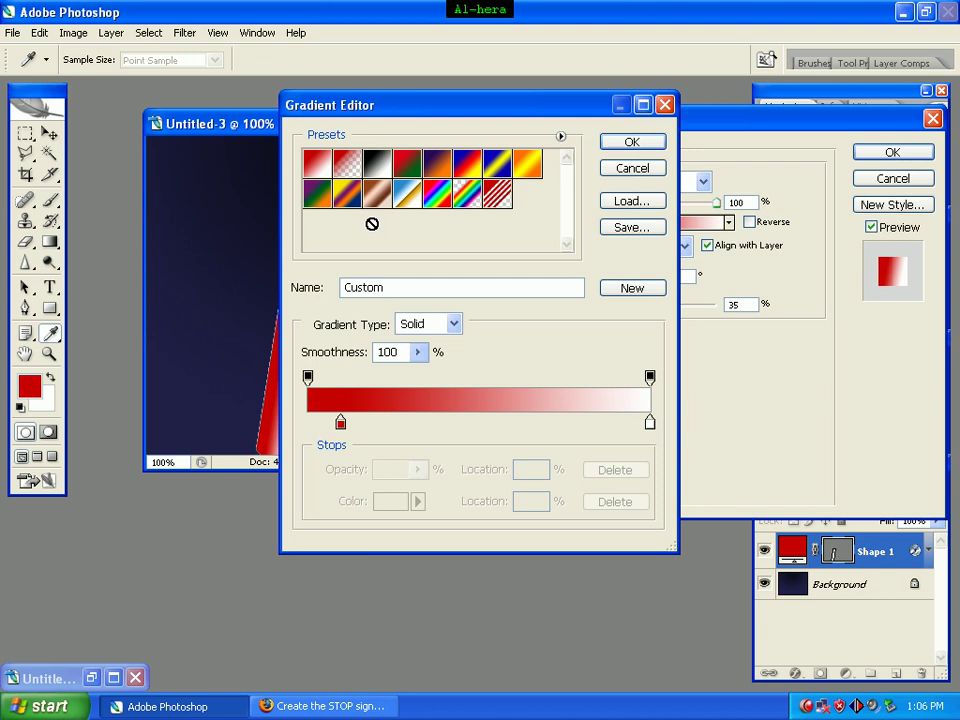
{"action": "left_click", "coordinate": [313, 171]}
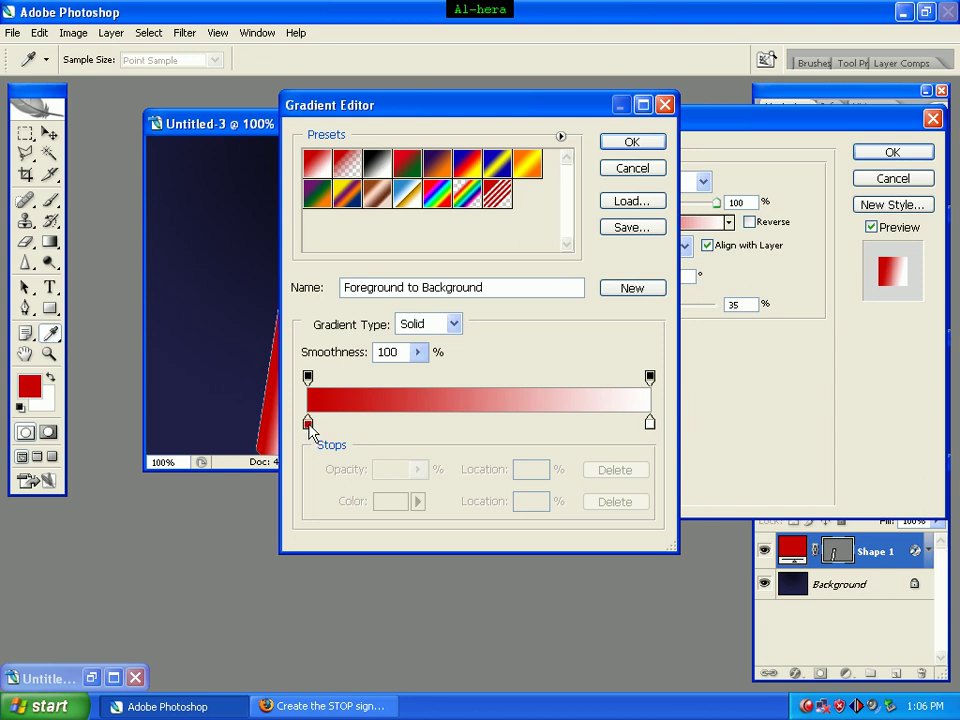
{"action": "left_click", "coordinate": [308, 424]}
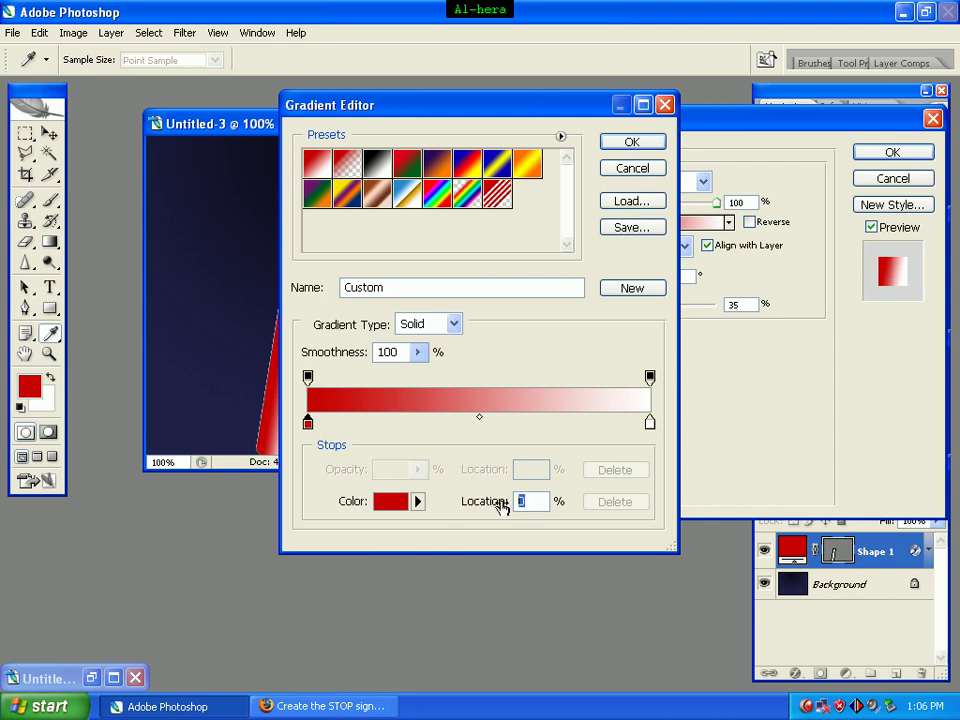
{"action": "type", "text": "12"}
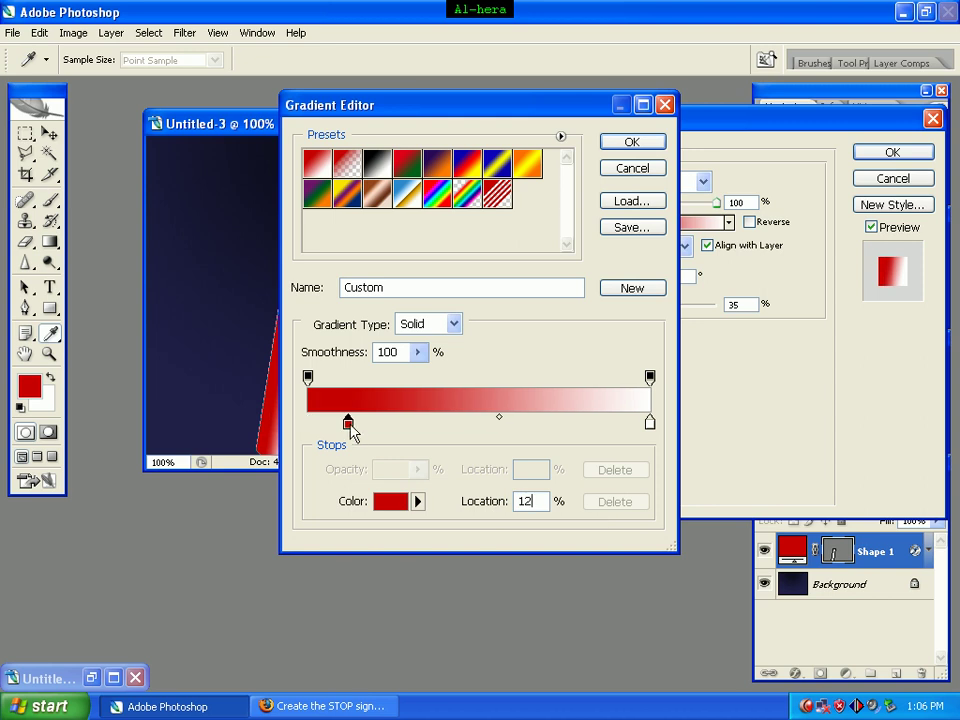
Set the colour of the gradient's start stop to #000000.
{"action": "double_click", "coordinate": [348, 424]}
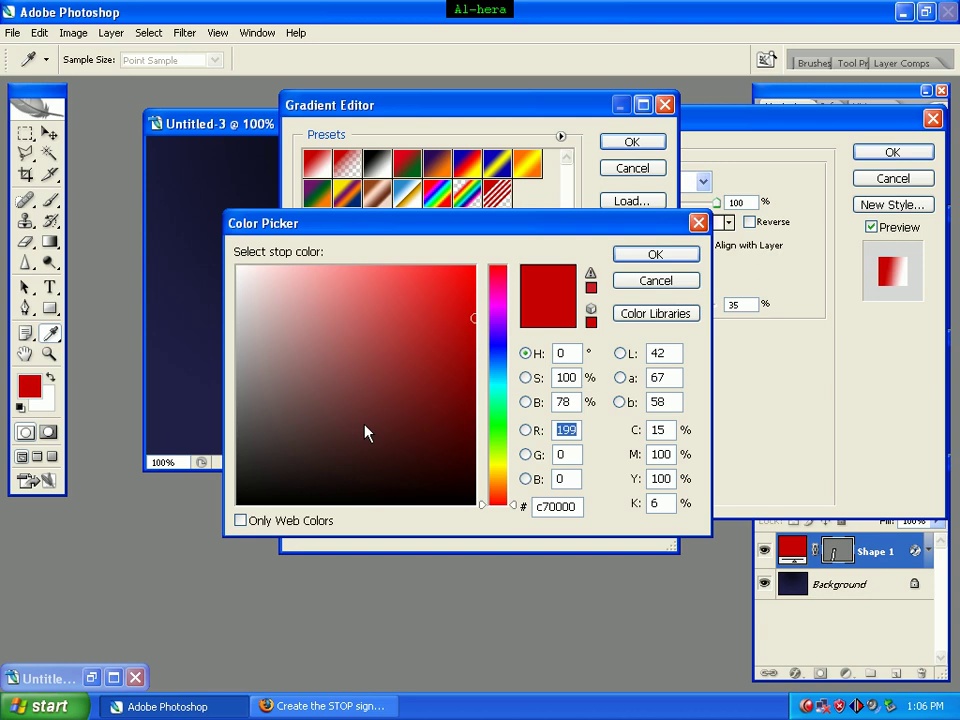
{"action": "double_click", "coordinate": [577, 507]}
{"action": "type", "text": "0"}
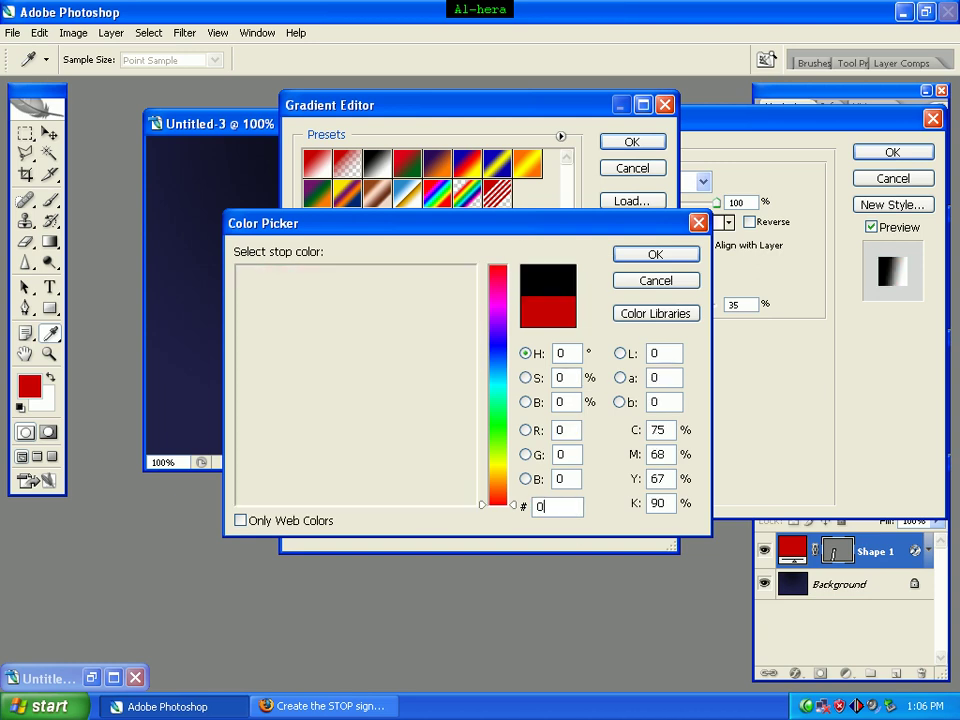
{"action": "type", "text": "00000"}
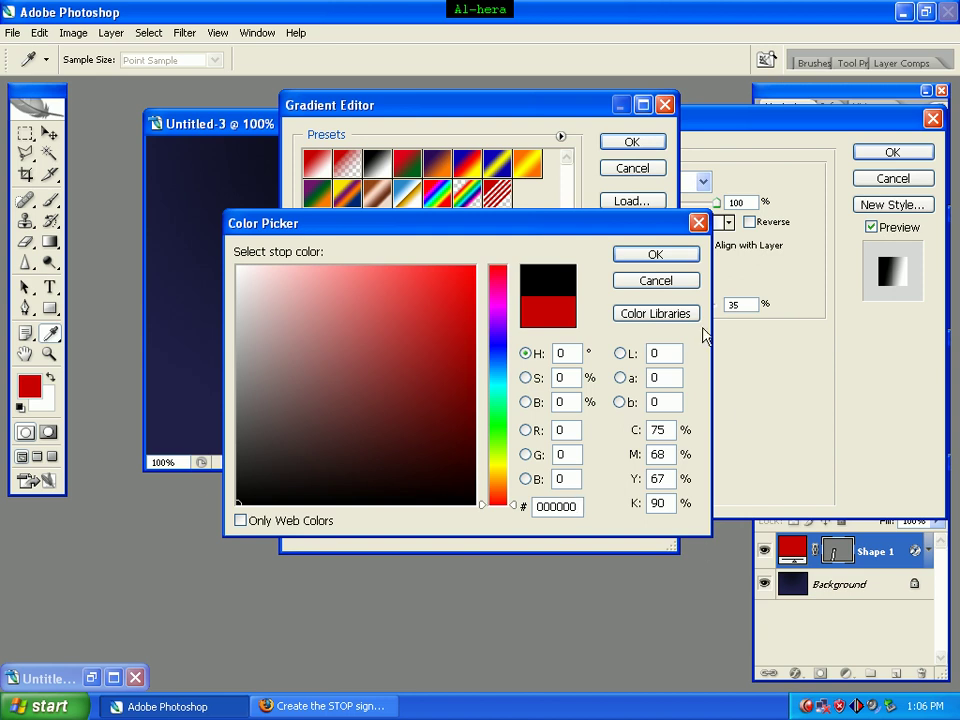
{"action": "left_click", "coordinate": [655, 256]}
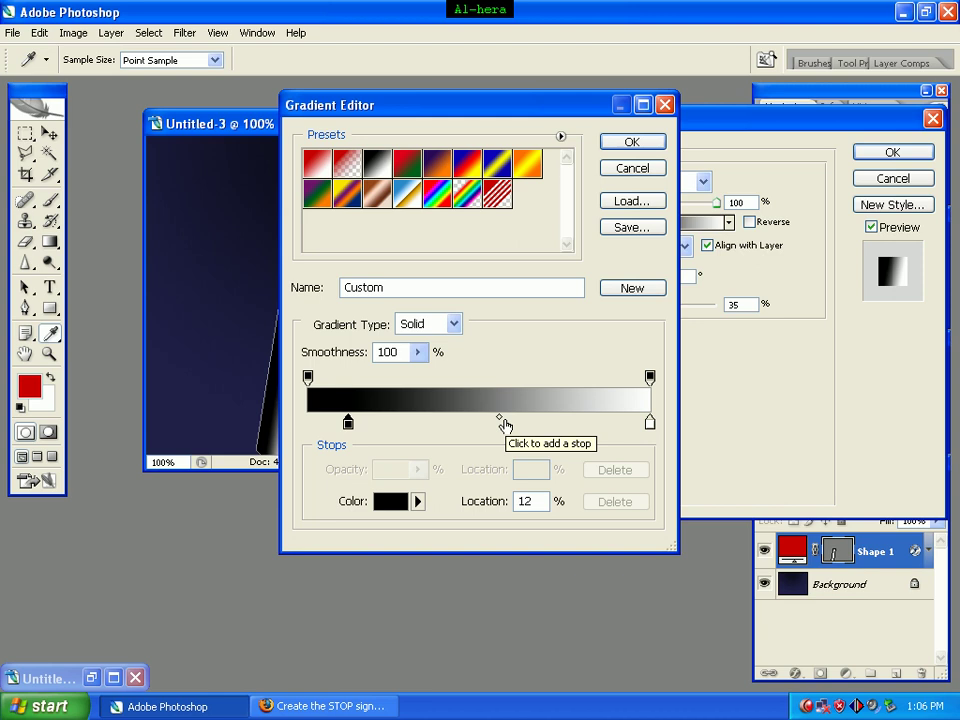
Add a middle colour stop to the gradient at 55% and set its colour to #fdfdfd.
{"action": "left_click", "coordinate": [504, 423]}
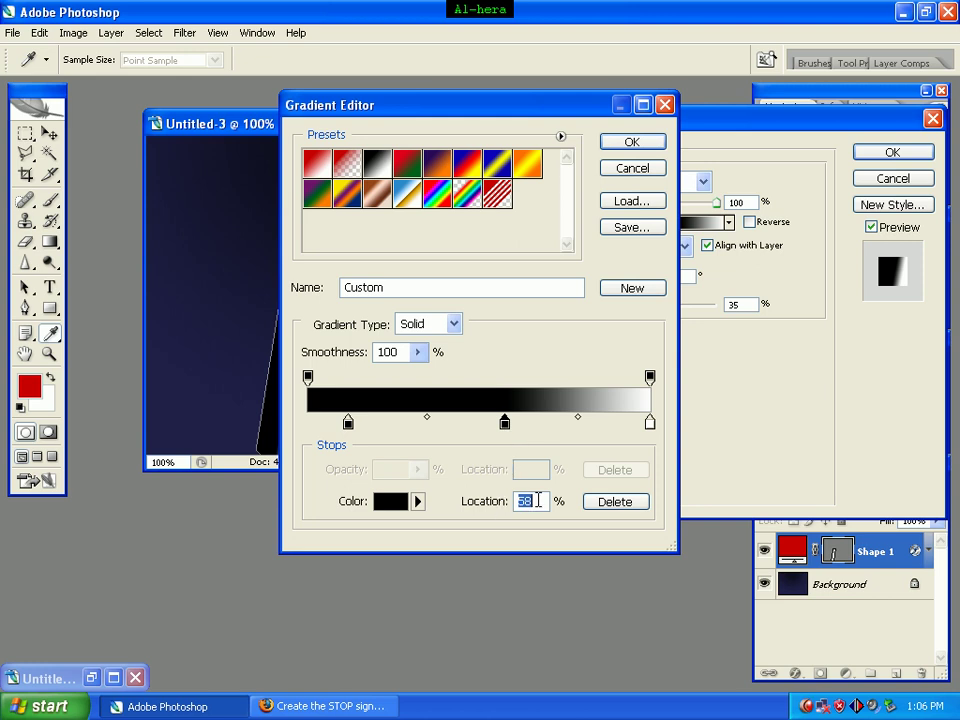
{"action": "type", "text": "55"}
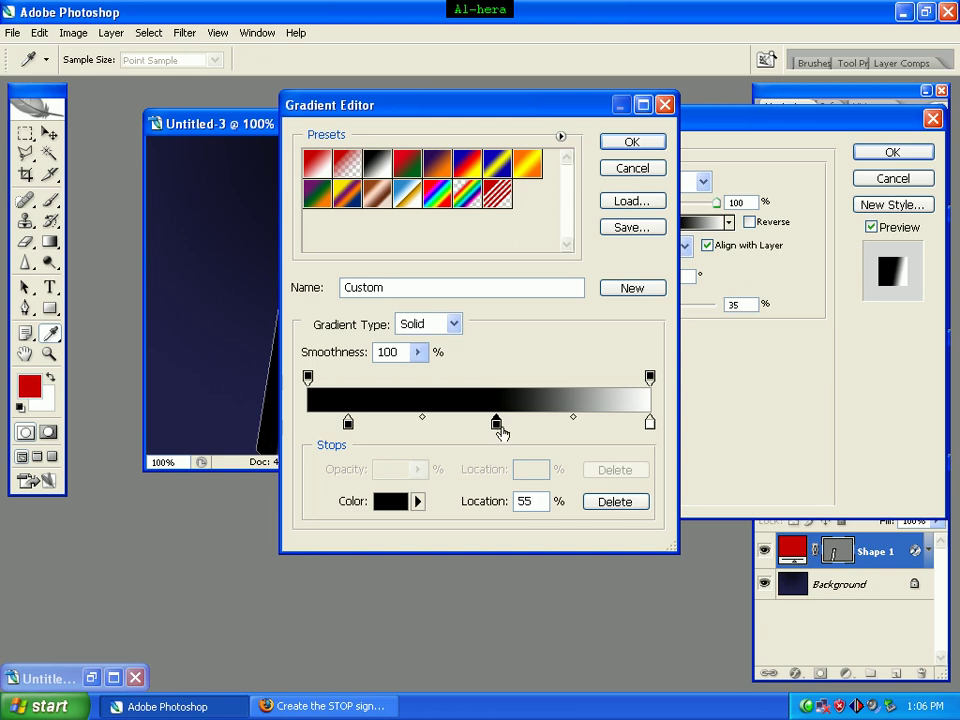
{"action": "left_click", "coordinate": [497, 422]}
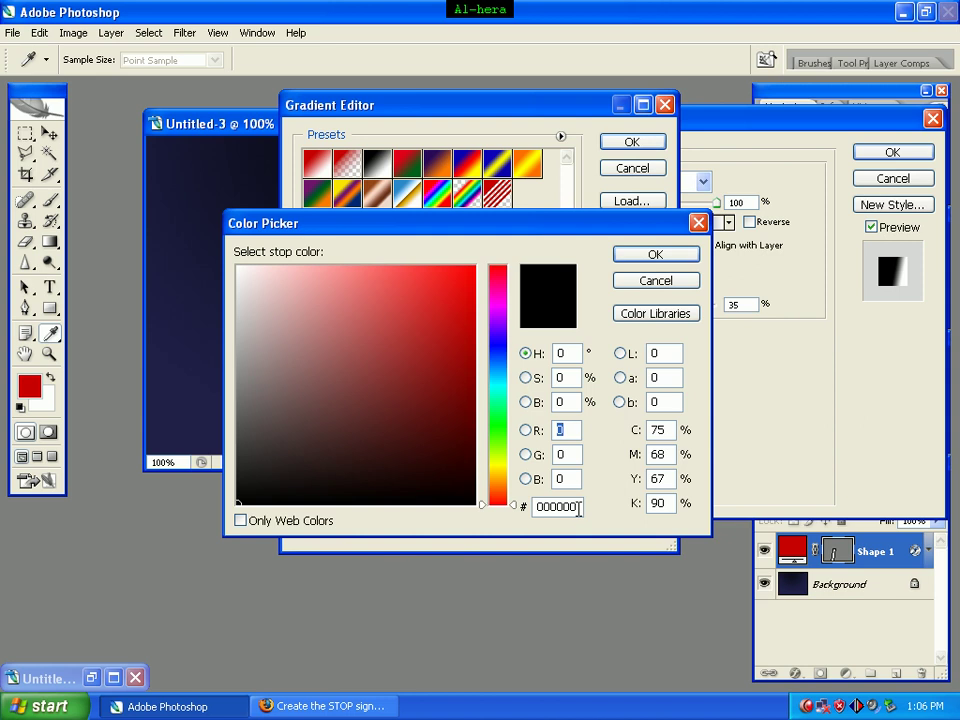
{"action": "left_click_drag", "start_coordinate": [578, 508], "coordinate": [506, 514]}
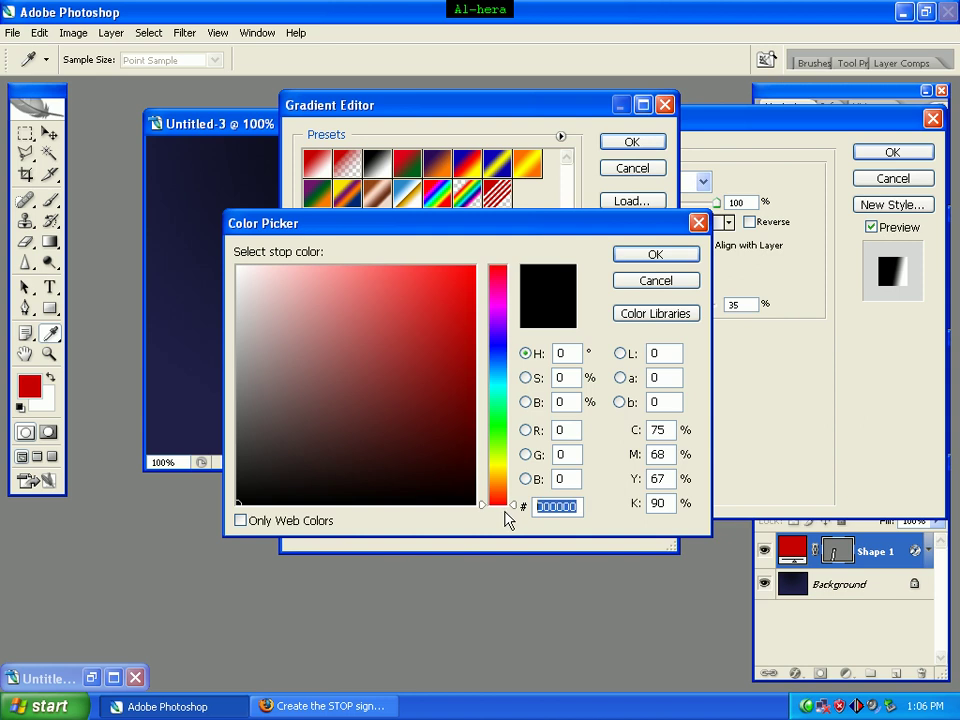
{"action": "type", "text": "fd"}
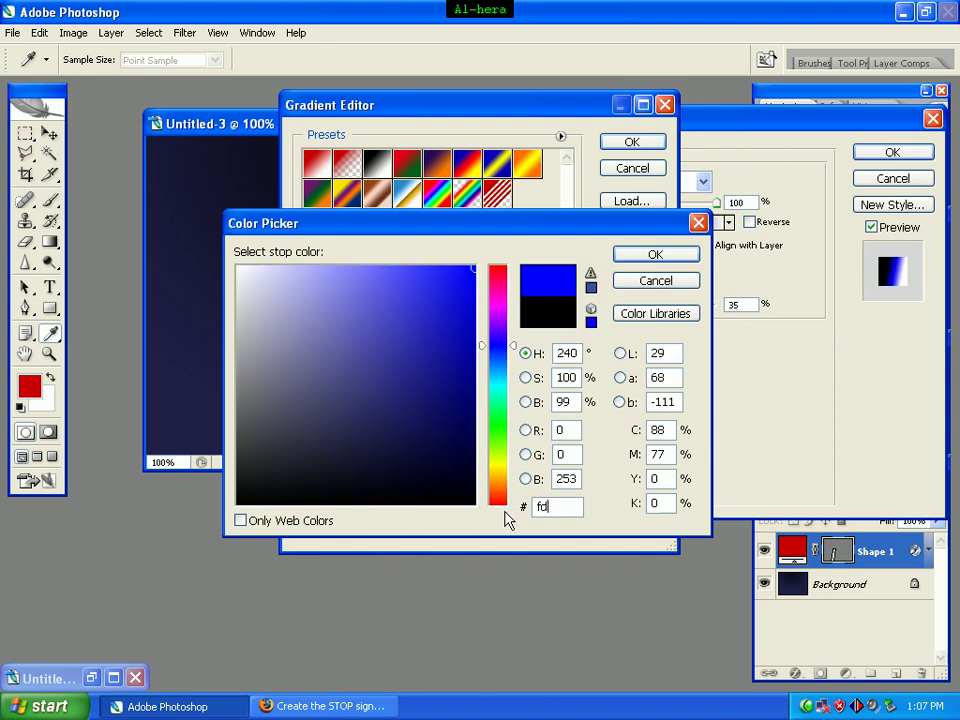
{"action": "type", "text": "fdfd"}
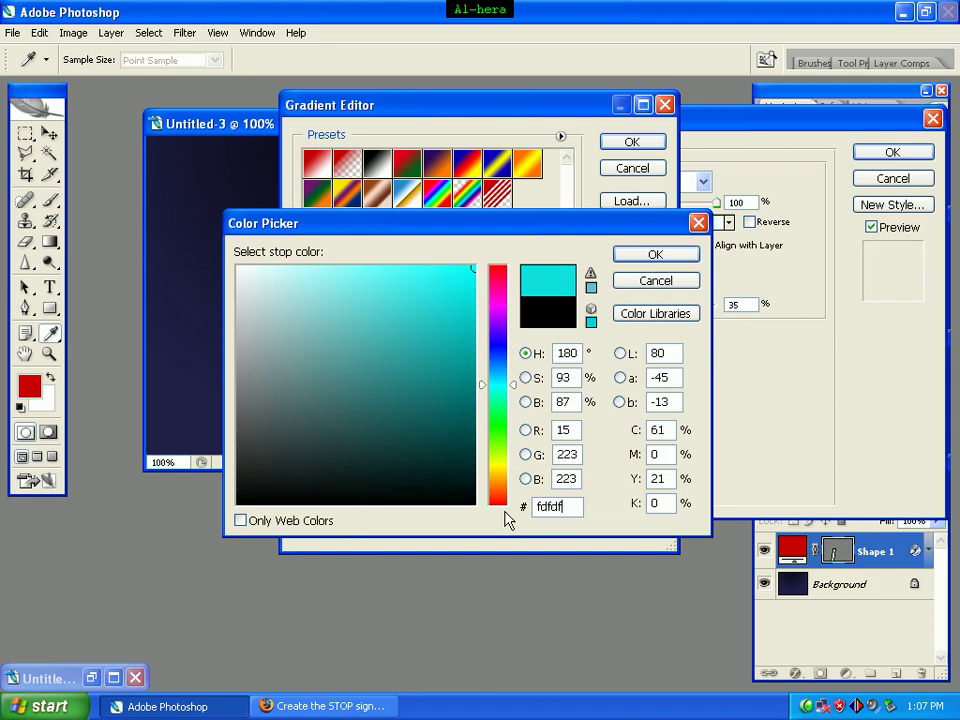
{"action": "left_click", "coordinate": [641, 257]}
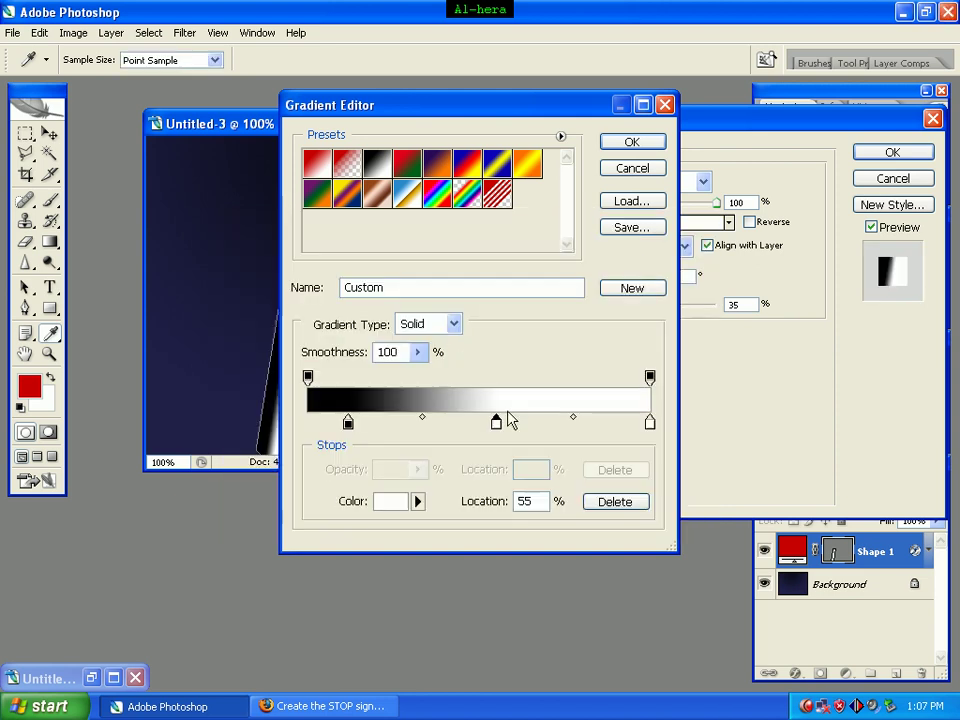
Set the middle colour stop's location to 50%.
{"action": "left_click", "coordinate": [536, 501]}
{"action": "key", "text": "BackSpace"}
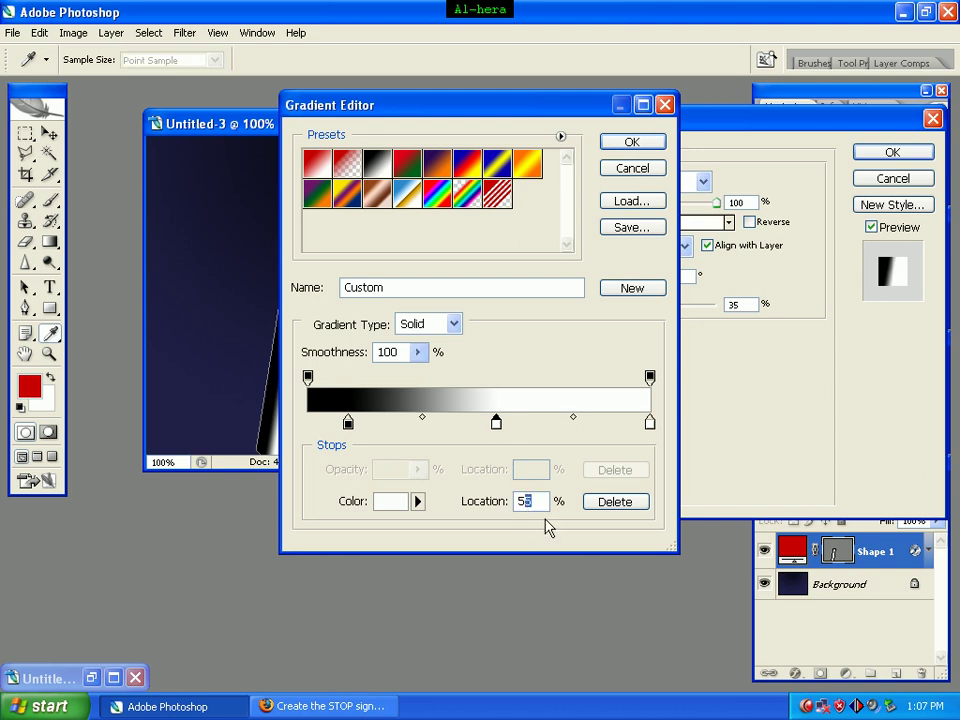
{"action": "type", "text": "0"}
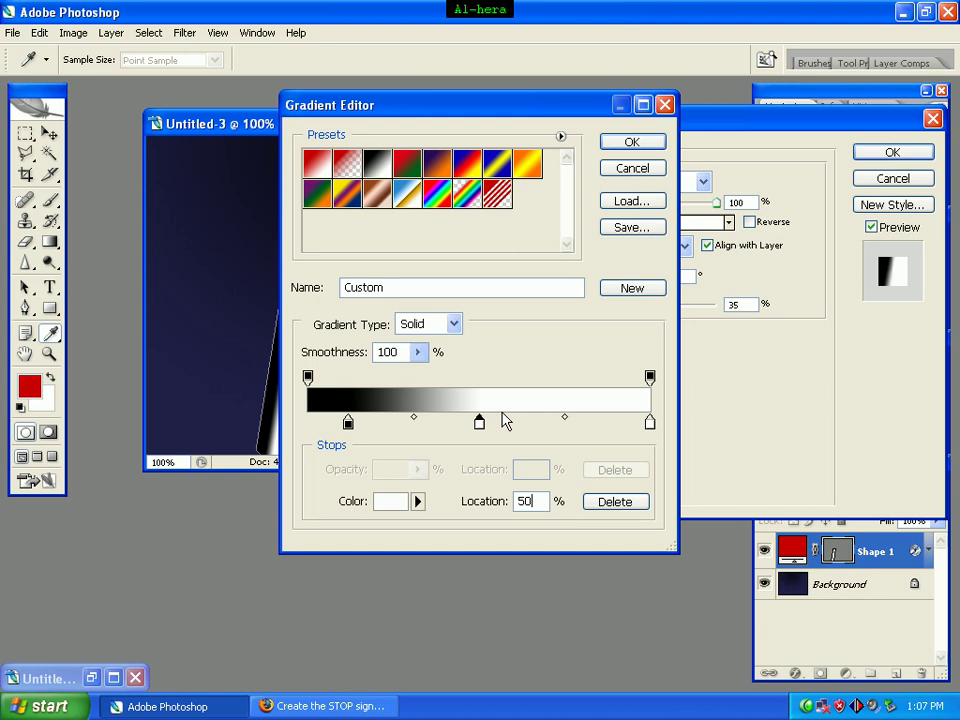
Place the gradient's end colour stop at 95% and set its colour to #0c0c16.
{"action": "left_click", "coordinate": [650, 423]}
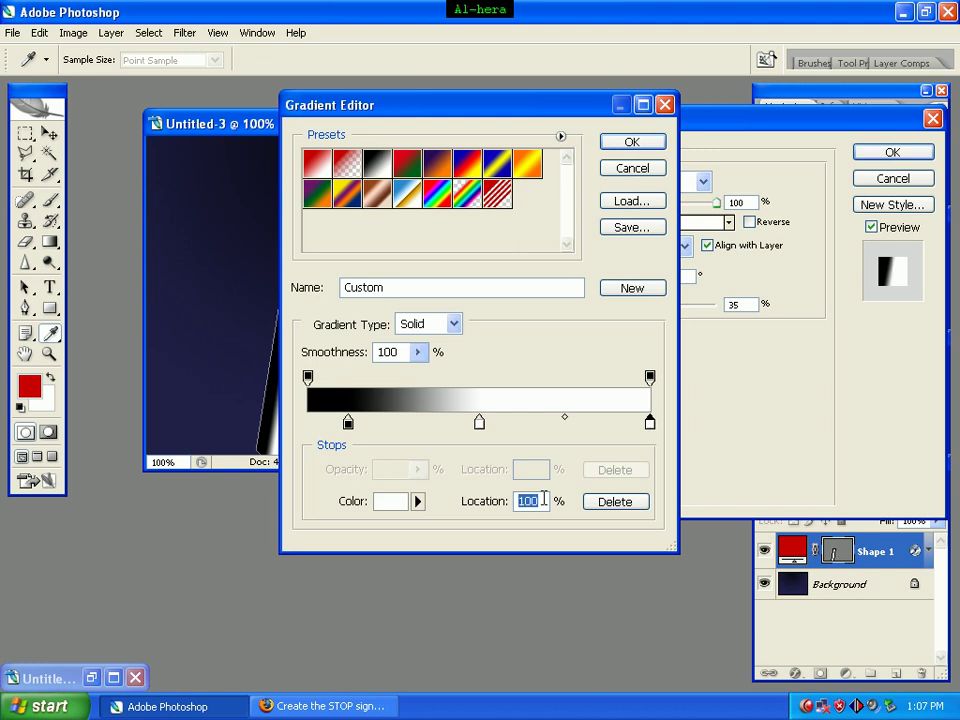
{"action": "type", "text": "95"}
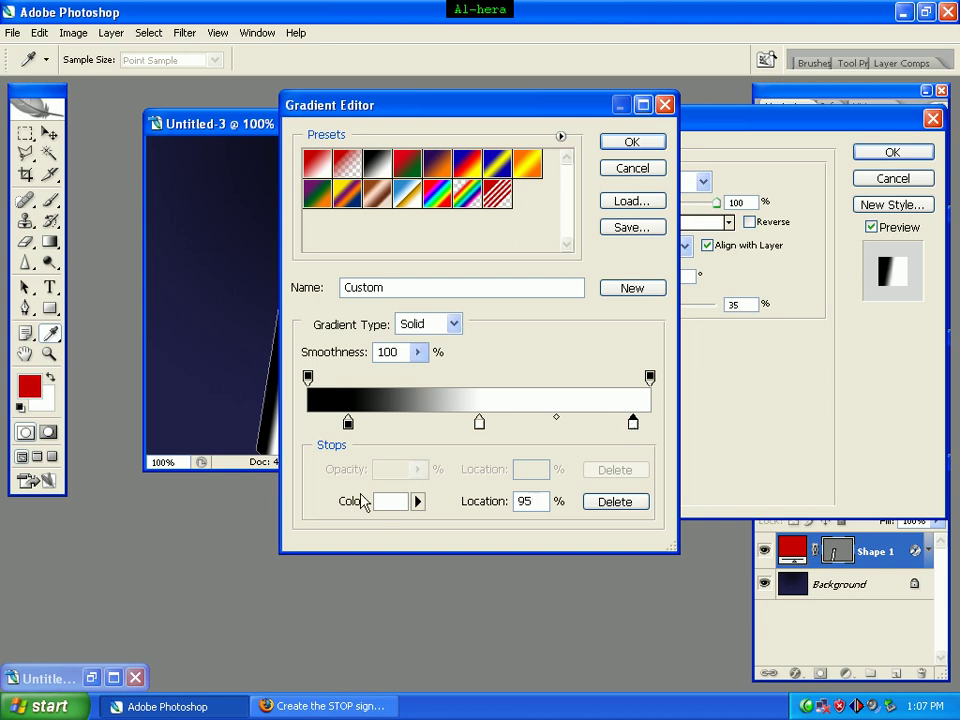
{"action": "left_click", "coordinate": [390, 502]}
{"action": "double_click", "coordinate": [576, 504]}
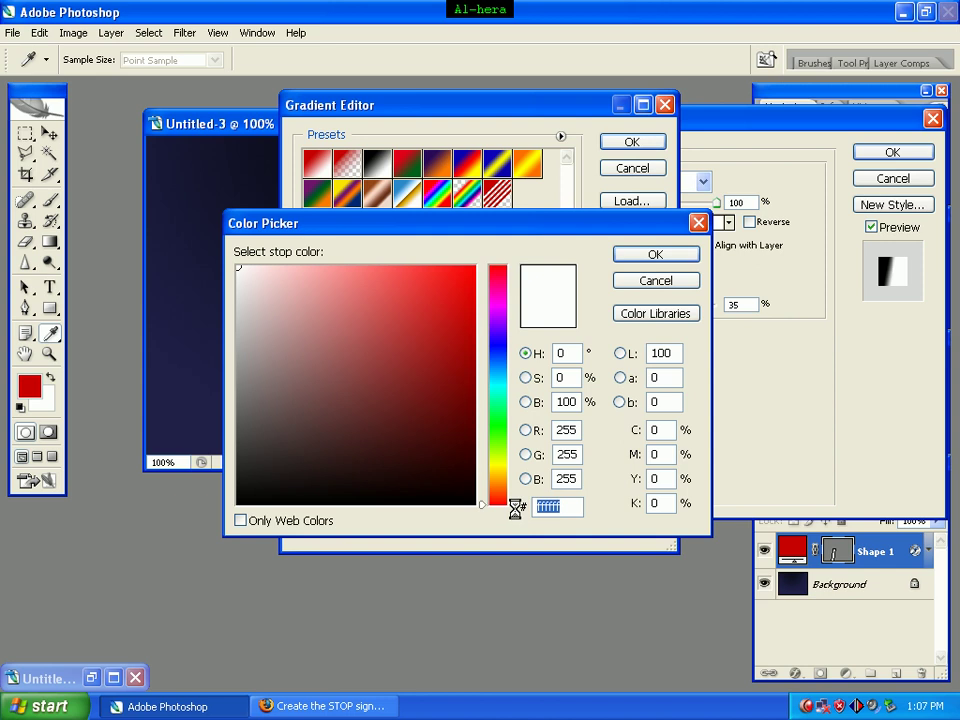
{"action": "type", "text": "0c0"}
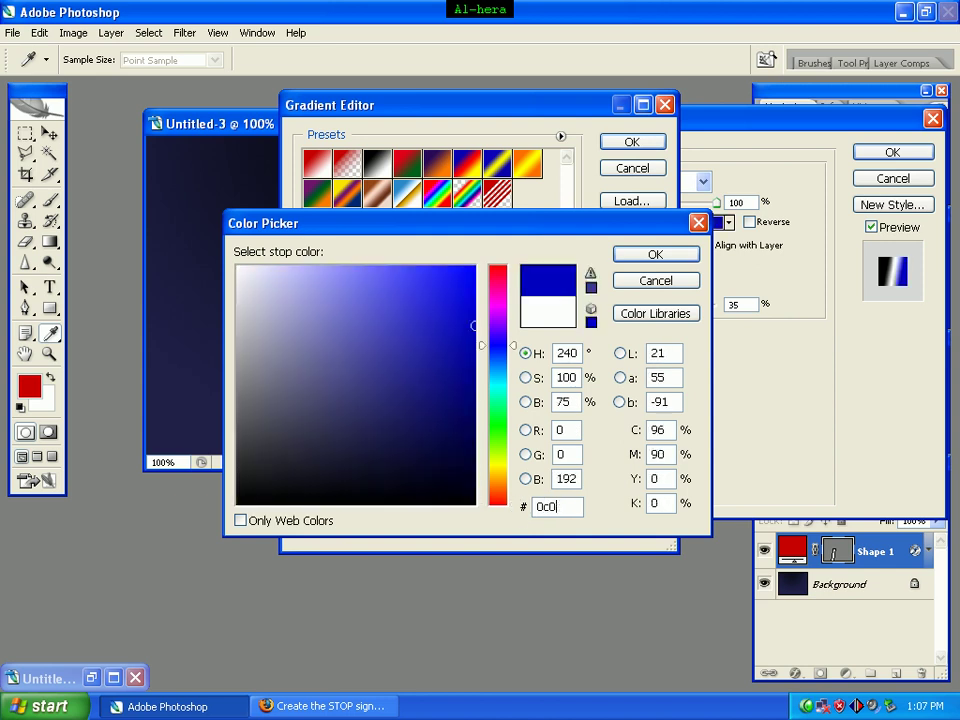
{"action": "type", "text": "c16"}
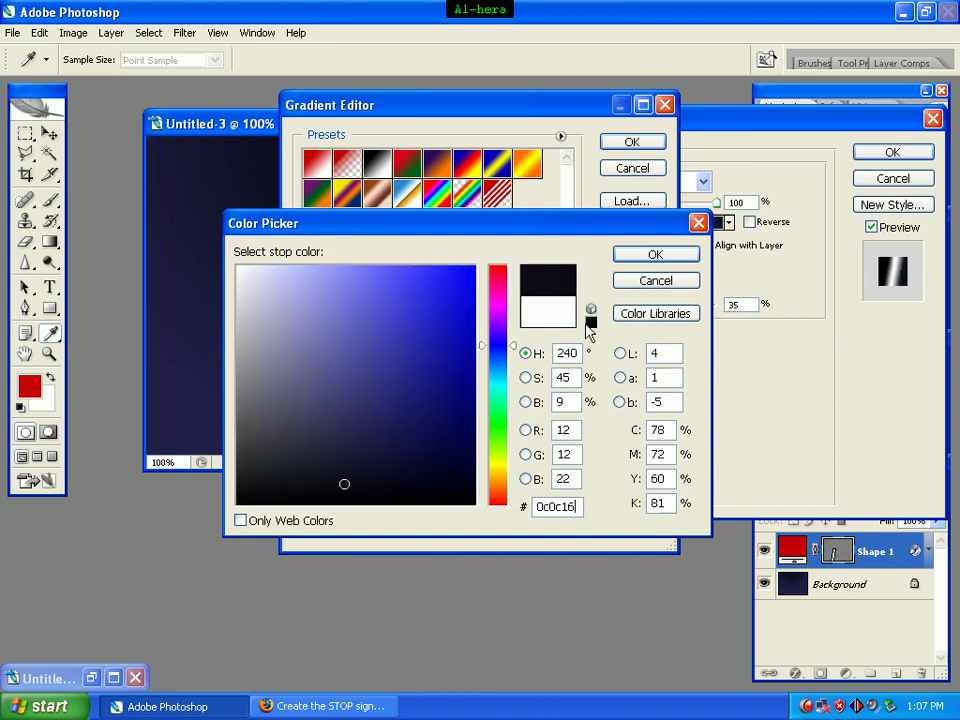
{"action": "left_click", "coordinate": [671, 256]}
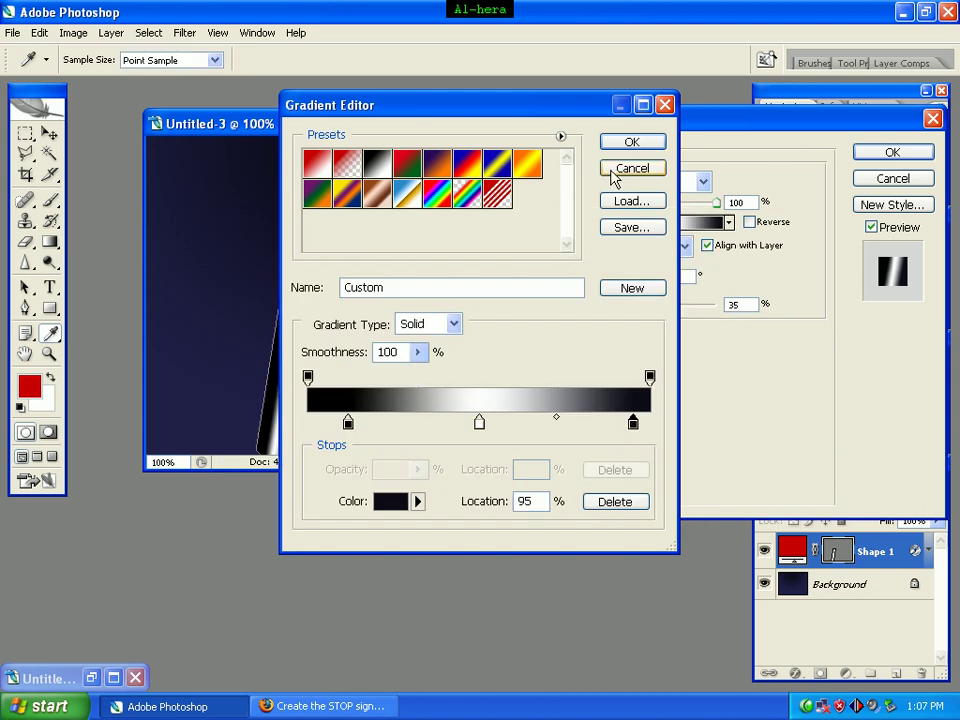
Apply the edited gradient overlay to the pole and rasterize its shape layer.
{"action": "left_click", "coordinate": [630, 144]}
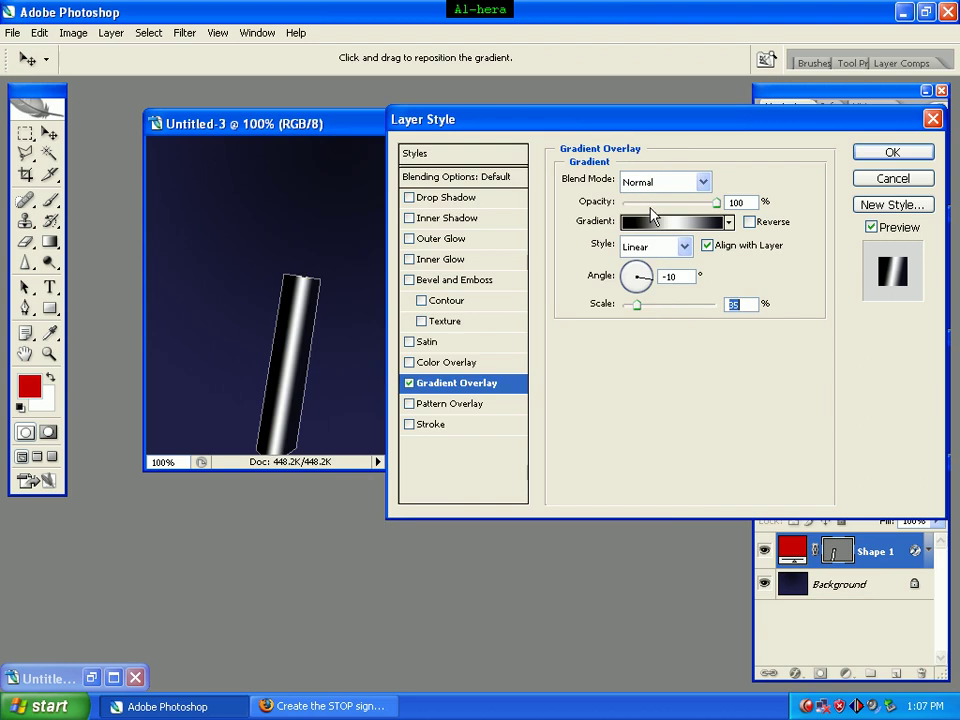
{"action": "left_click", "coordinate": [880, 154]}
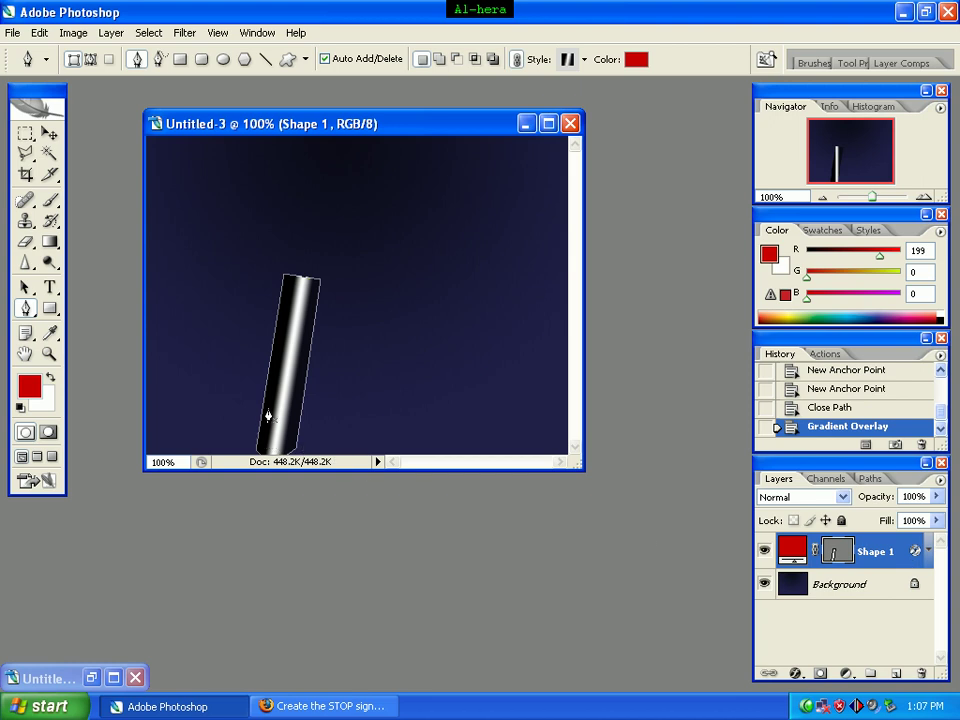
{"action": "right_click", "coordinate": [873, 552]}
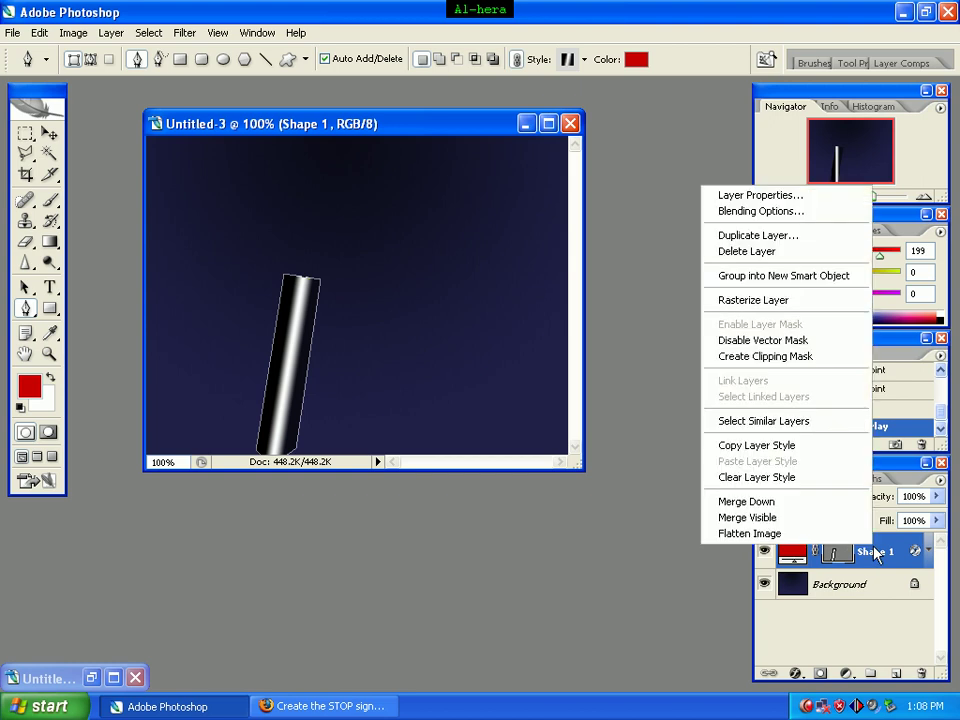
{"action": "left_click", "coordinate": [752, 300]}
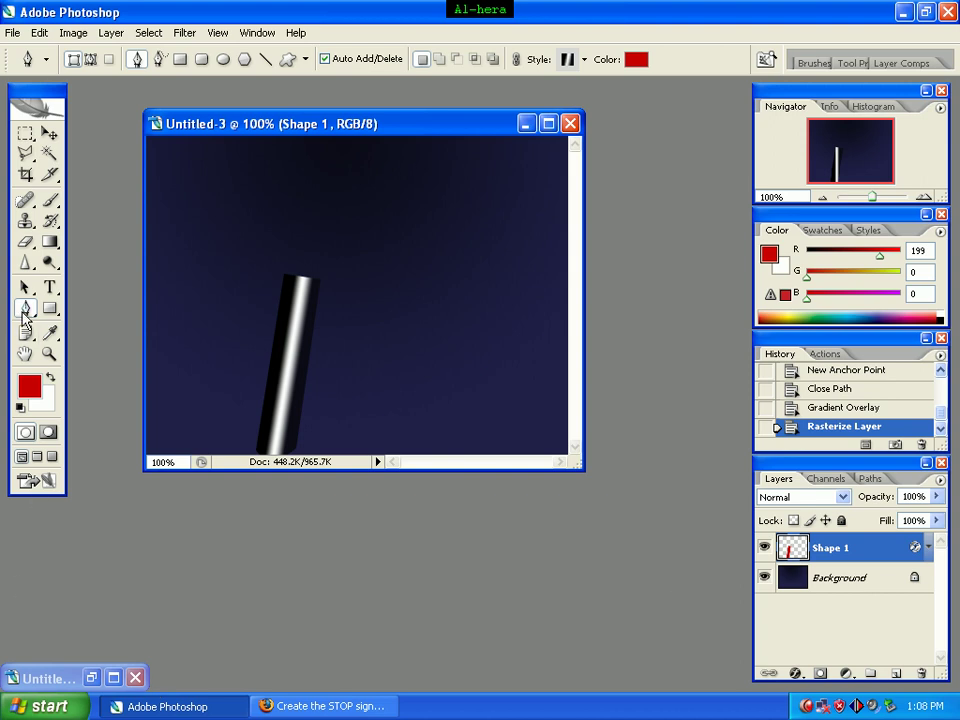
Draw a closed eight-sided sign shape with the Pen tool directly above the pole's upper end, on its own shape layer.
{"action": "left_click", "coordinate": [273, 266]}
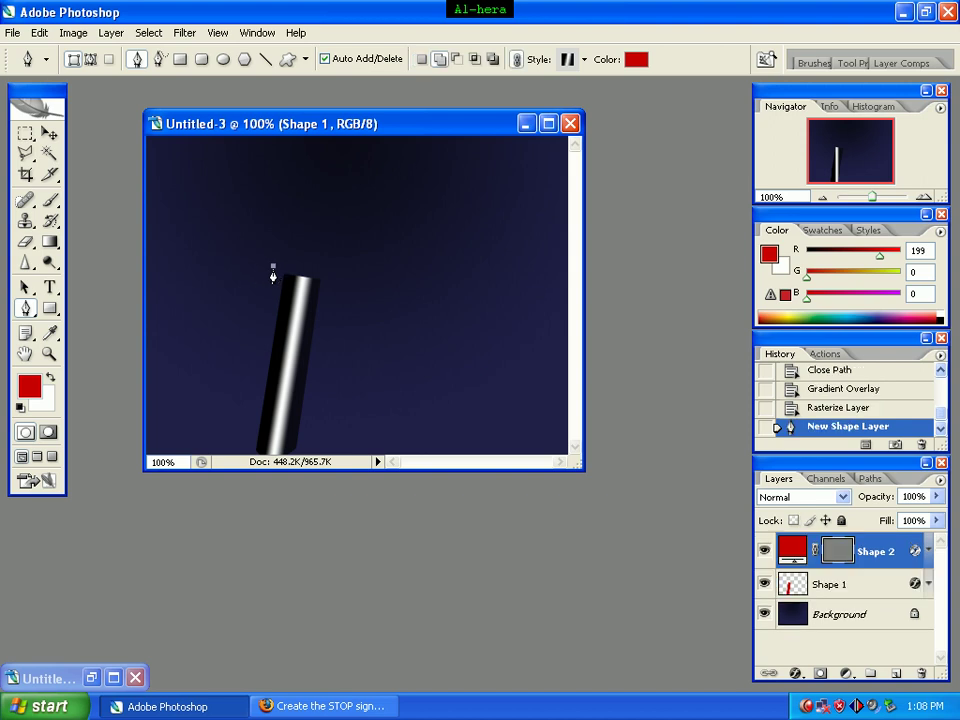
{"action": "left_click", "coordinate": [333, 281]}
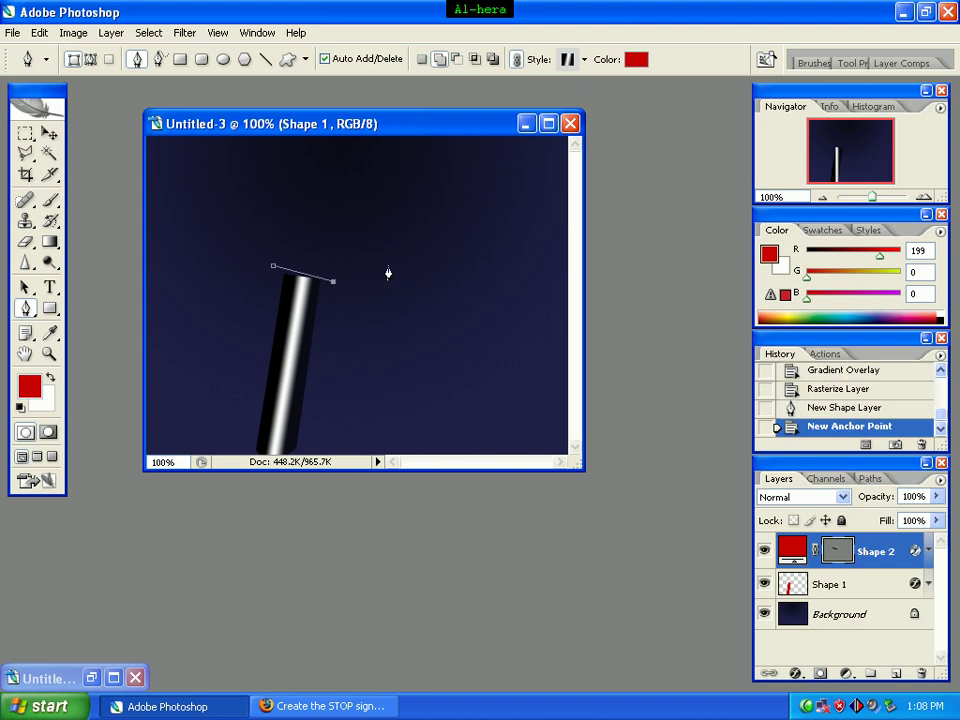
{"action": "left_click", "coordinate": [388, 266]}
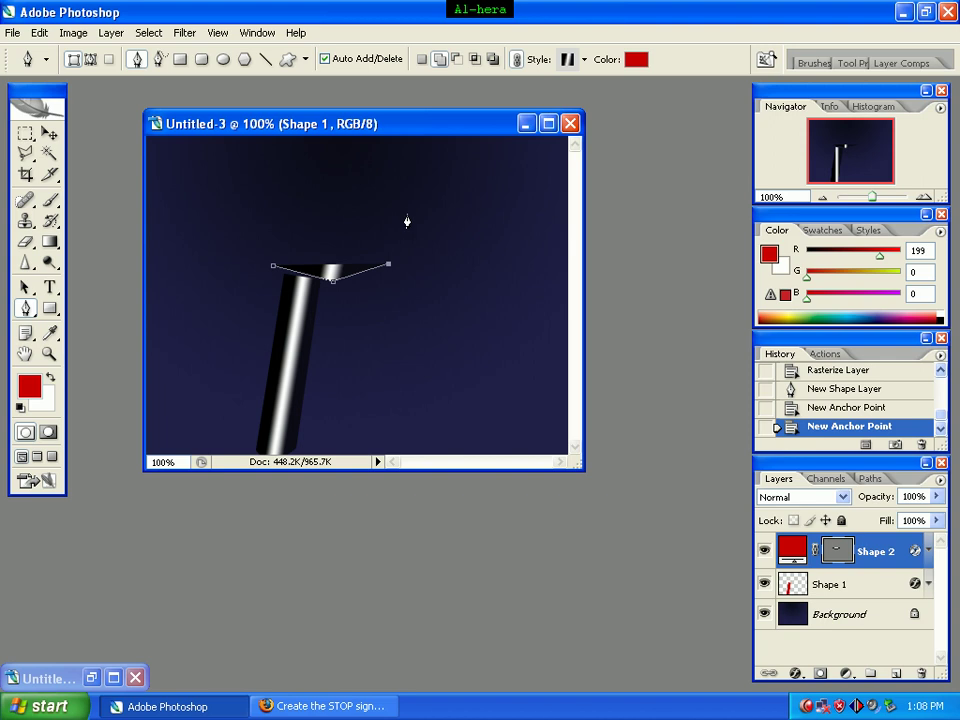
{"action": "left_click", "coordinate": [407, 214]}
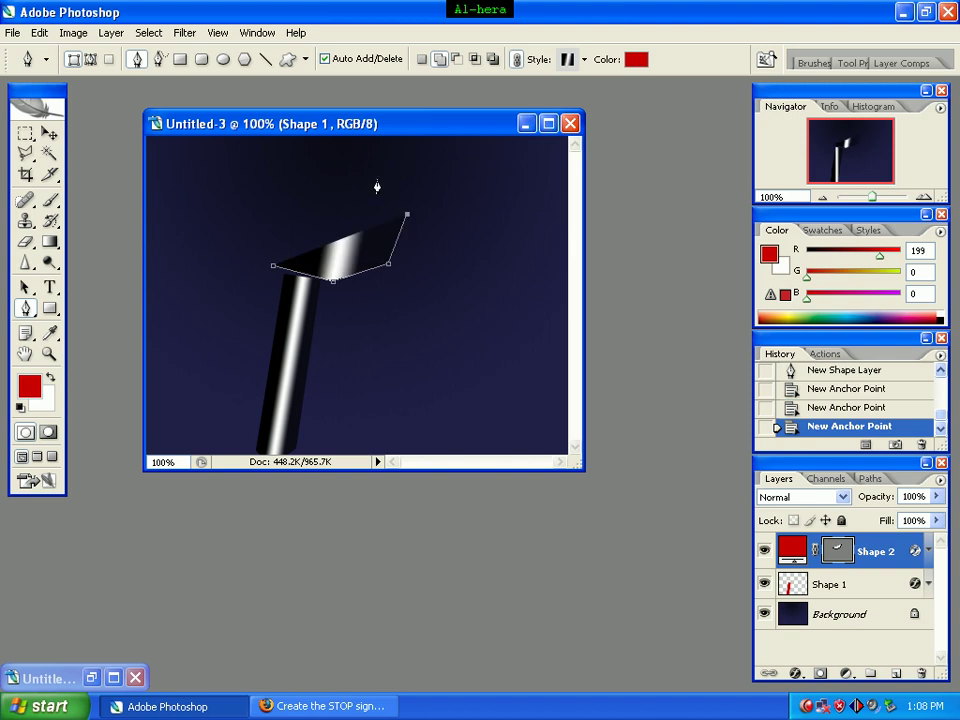
{"action": "left_click", "coordinate": [377, 182]}
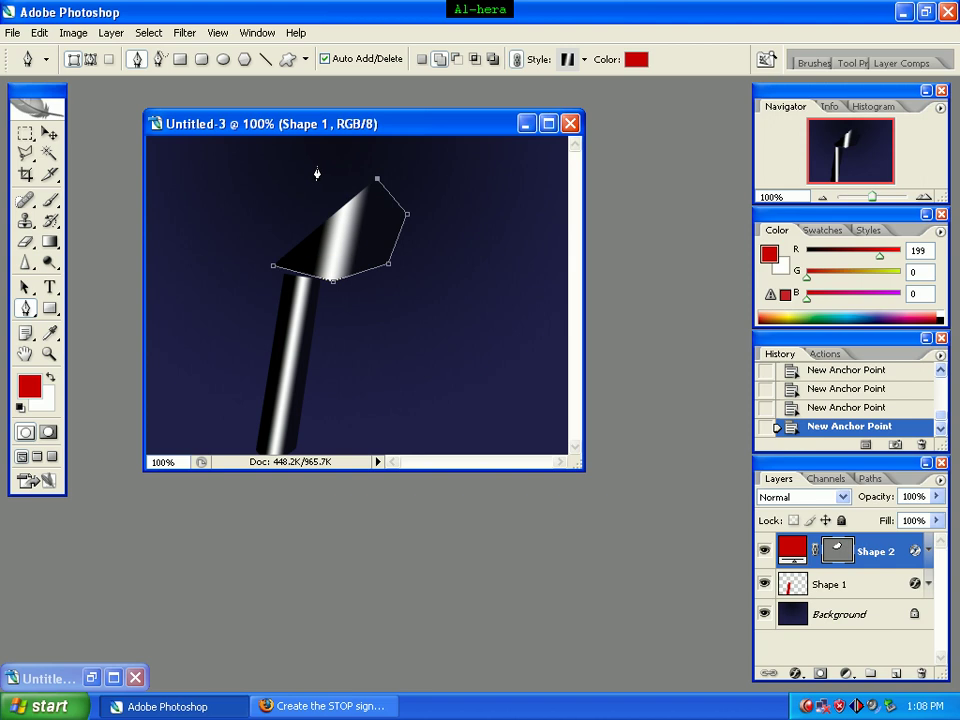
{"action": "left_click", "coordinate": [317, 167]}
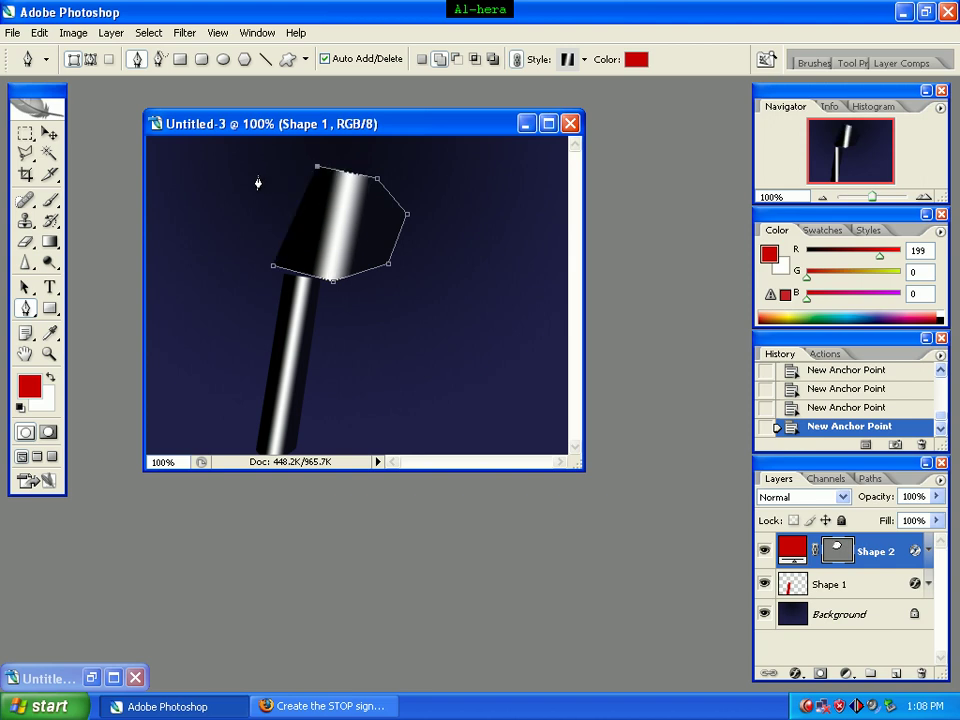
{"action": "left_click", "coordinate": [257, 179]}
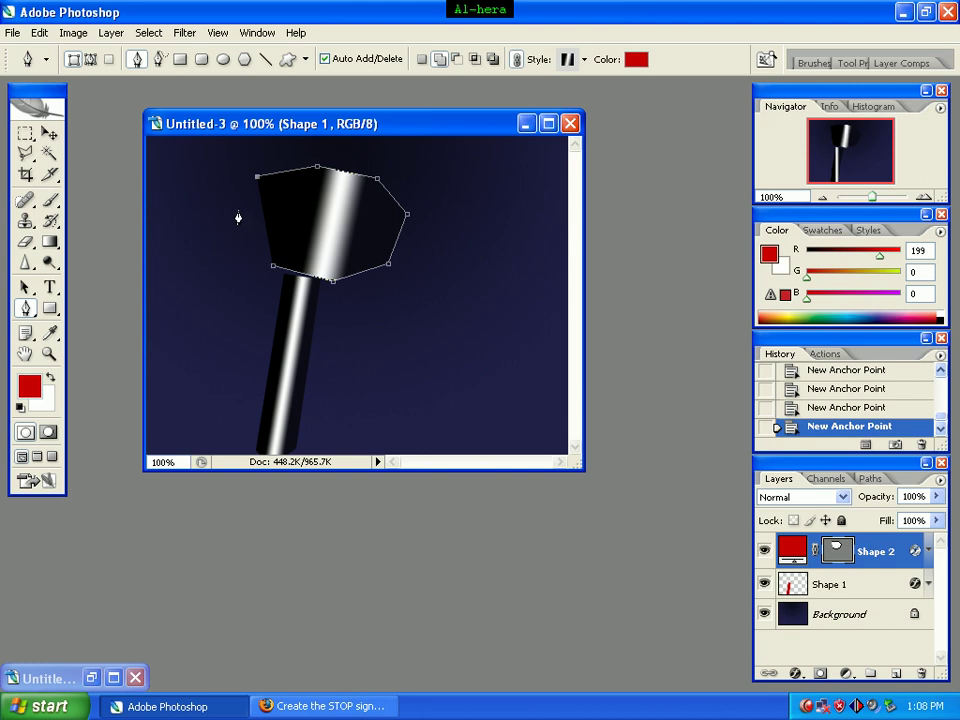
{"action": "left_click", "coordinate": [272, 271]}
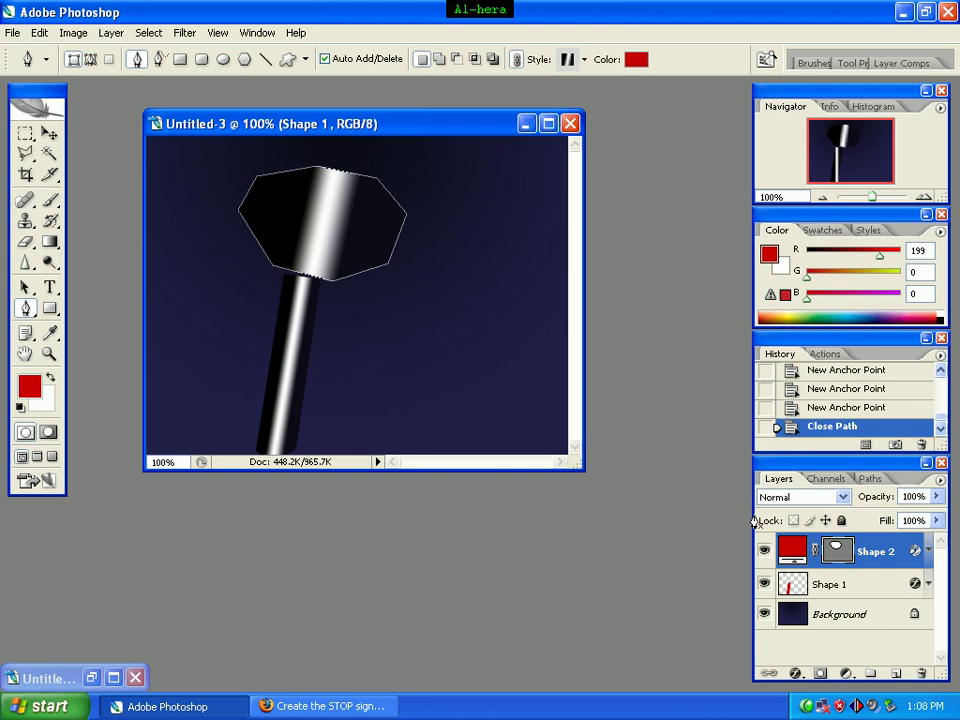
Replace the gradient overlay on the eight-sided sign shape with a white (#ffffff) color overlay.
{"action": "right_click", "coordinate": [890, 560]}
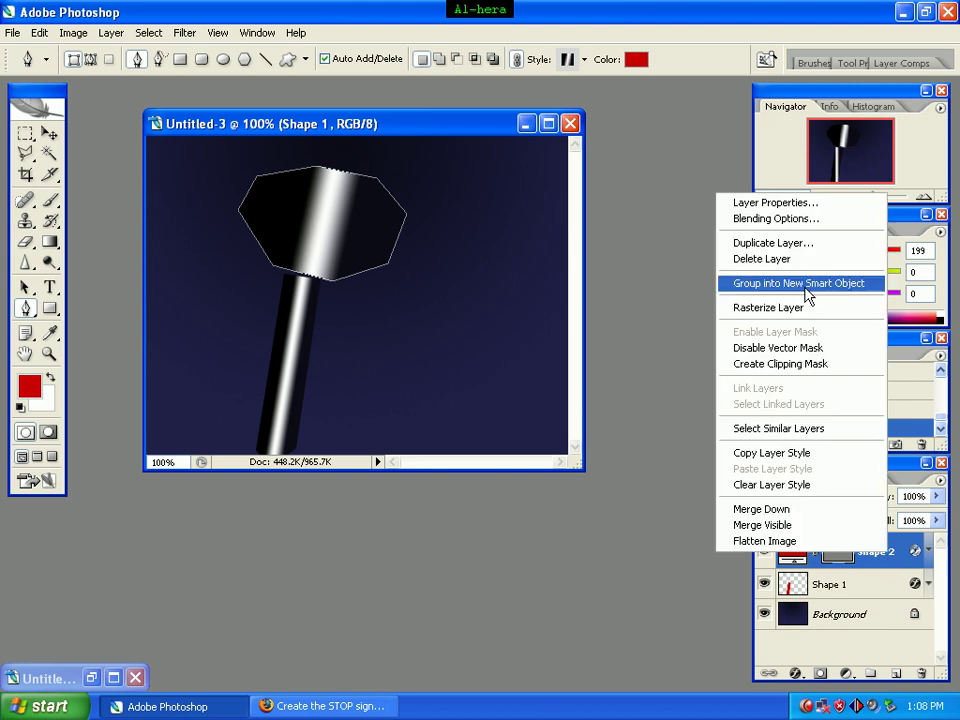
{"action": "left_click", "coordinate": [811, 220]}
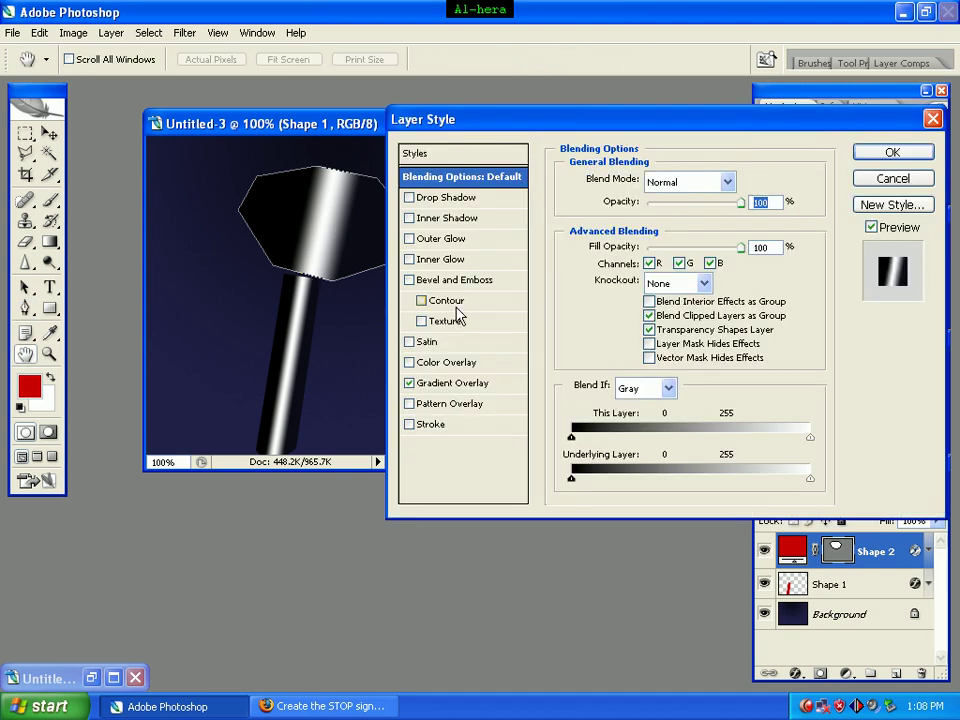
{"action": "left_click", "coordinate": [409, 384]}
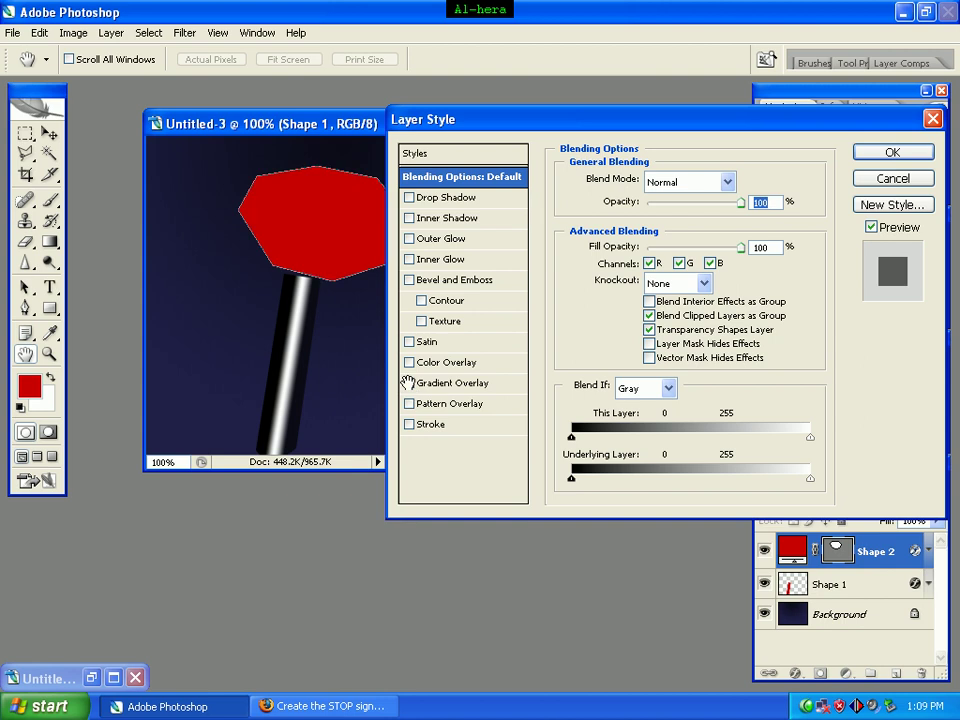
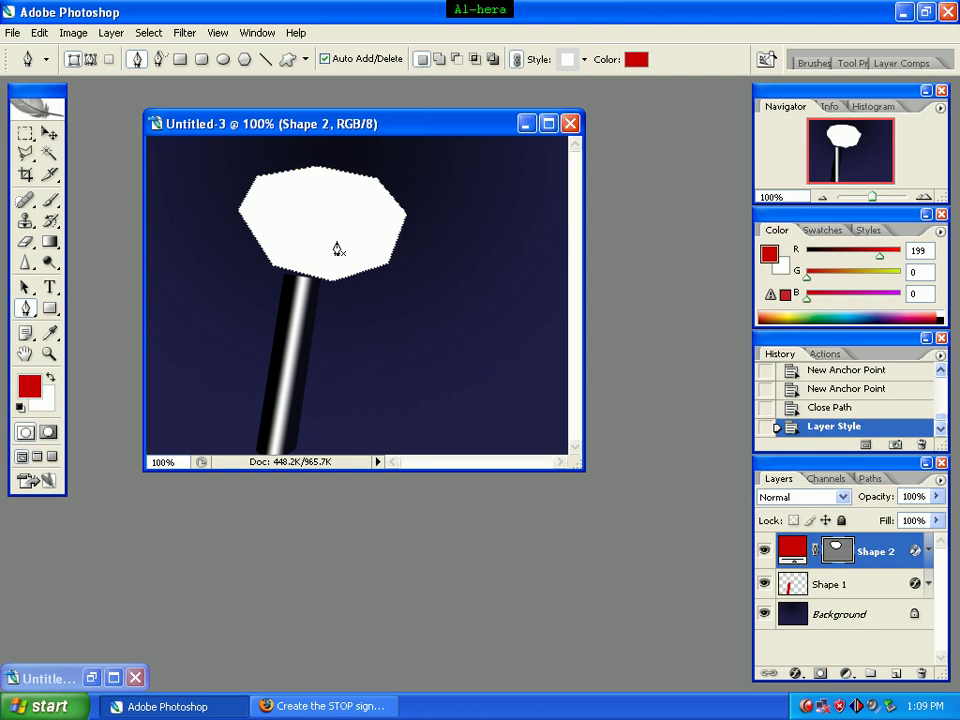
Duplicate the white sign shape's layer and scale the copy to about 92.7%, leaving an even border inside the original.
{"action": "key", "text": "ctrl+j"}
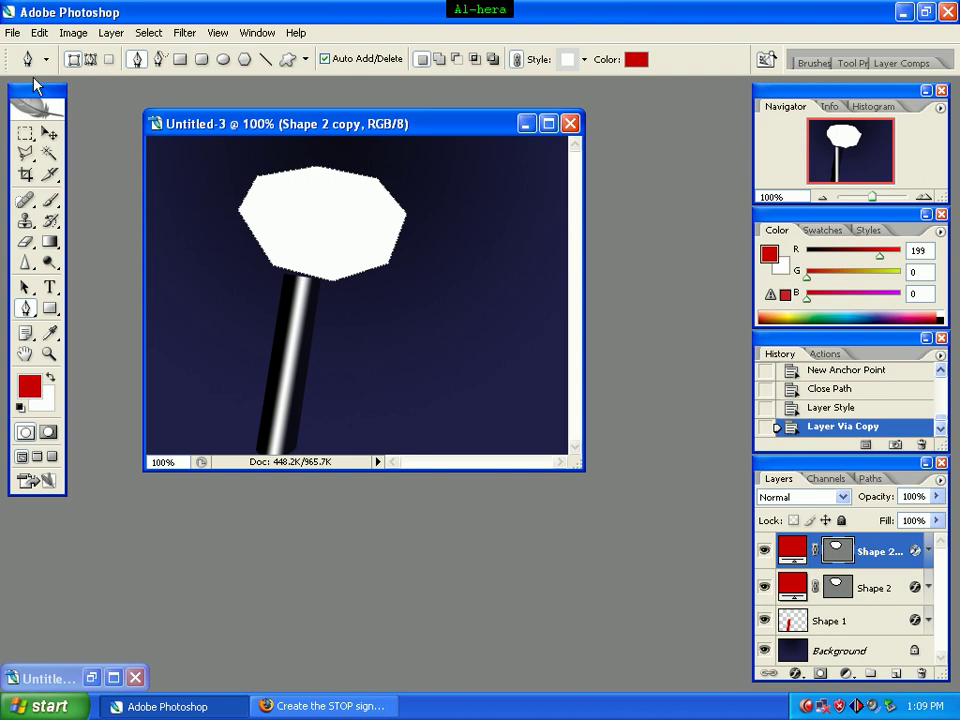
{"action": "left_click", "coordinate": [39, 33]}
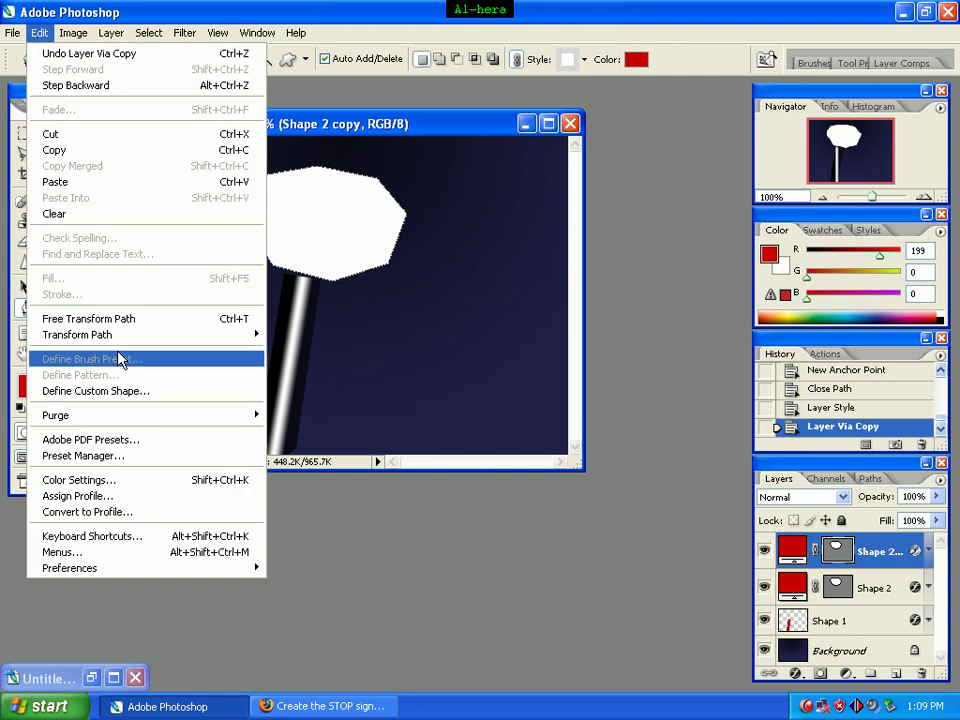
{"action": "left_click", "coordinate": [142, 320]}
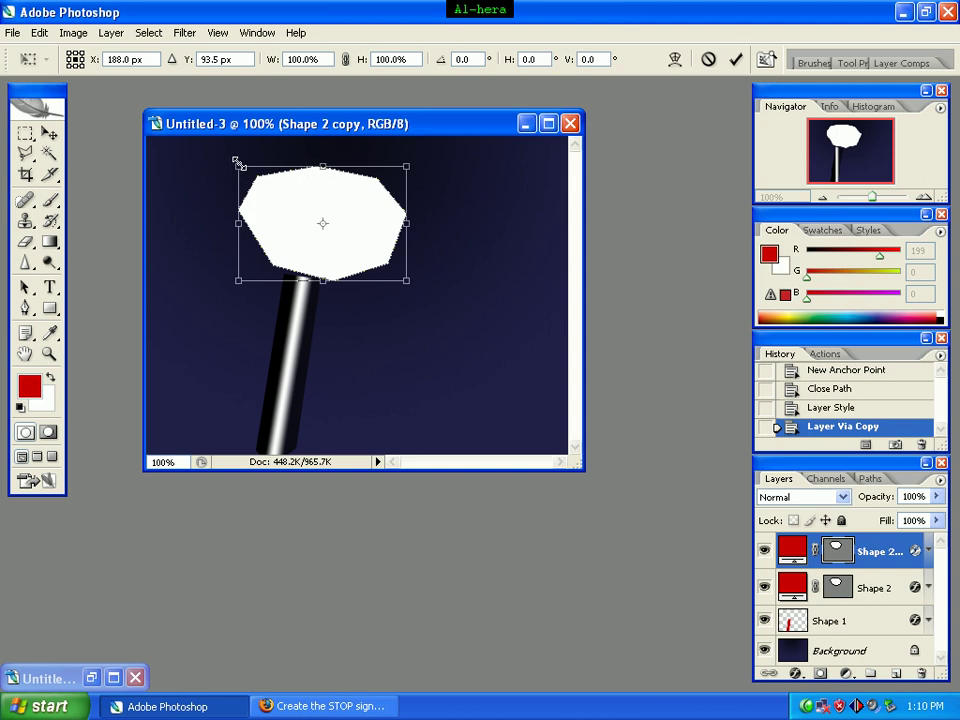
{"action": "left_click_drag", "start_coordinate": [239, 163], "coordinate": [243, 170]}
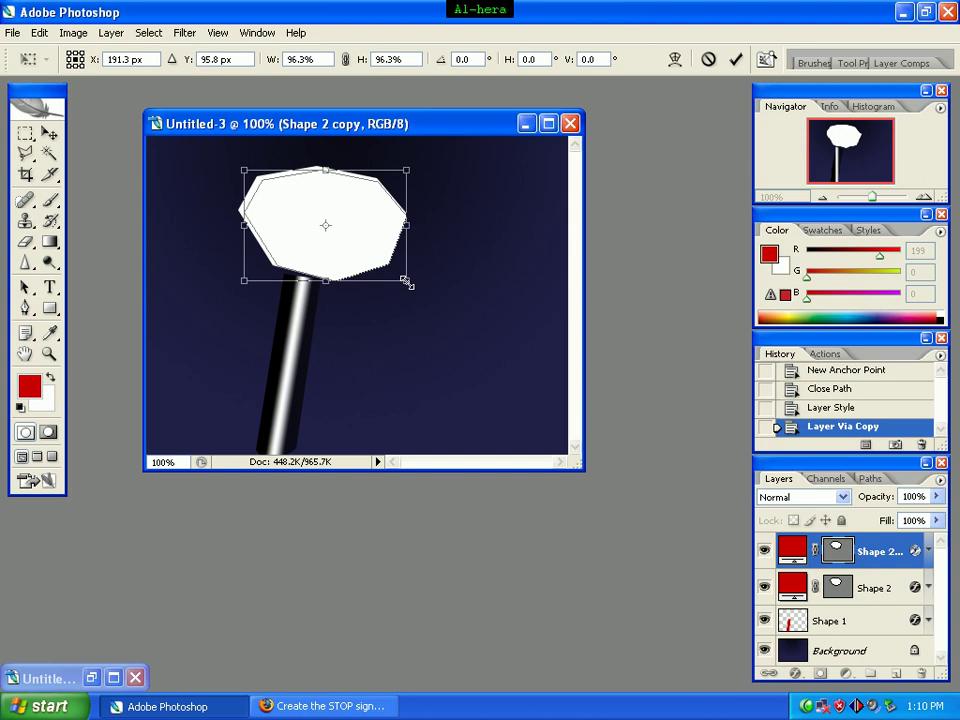
{"action": "left_click_drag", "start_coordinate": [406, 283], "coordinate": [401, 278]}
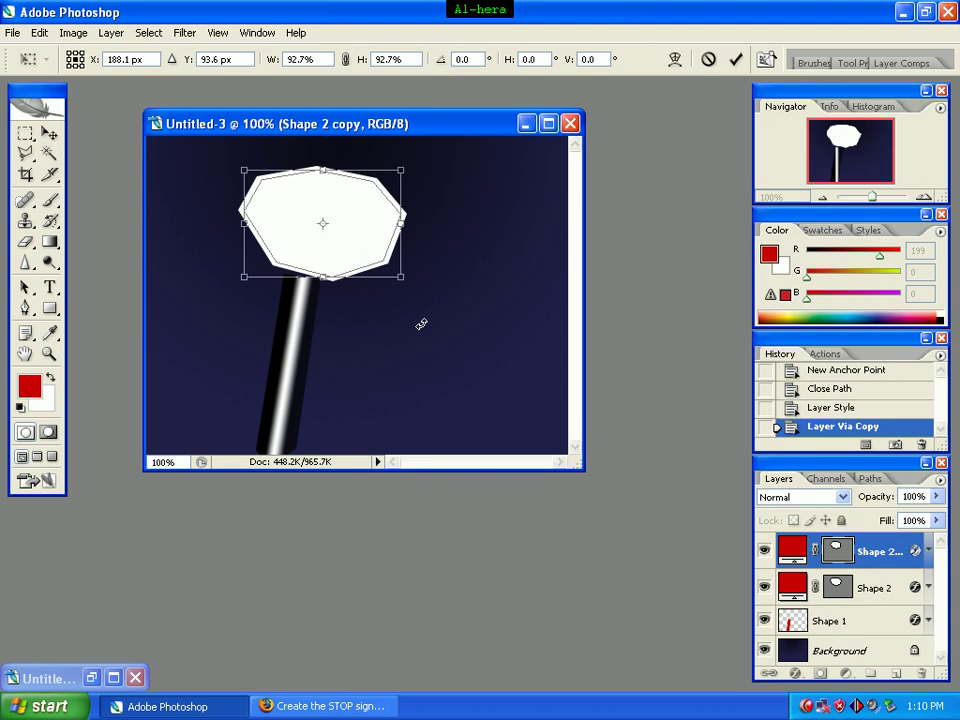
{"action": "key", "text": "p"}
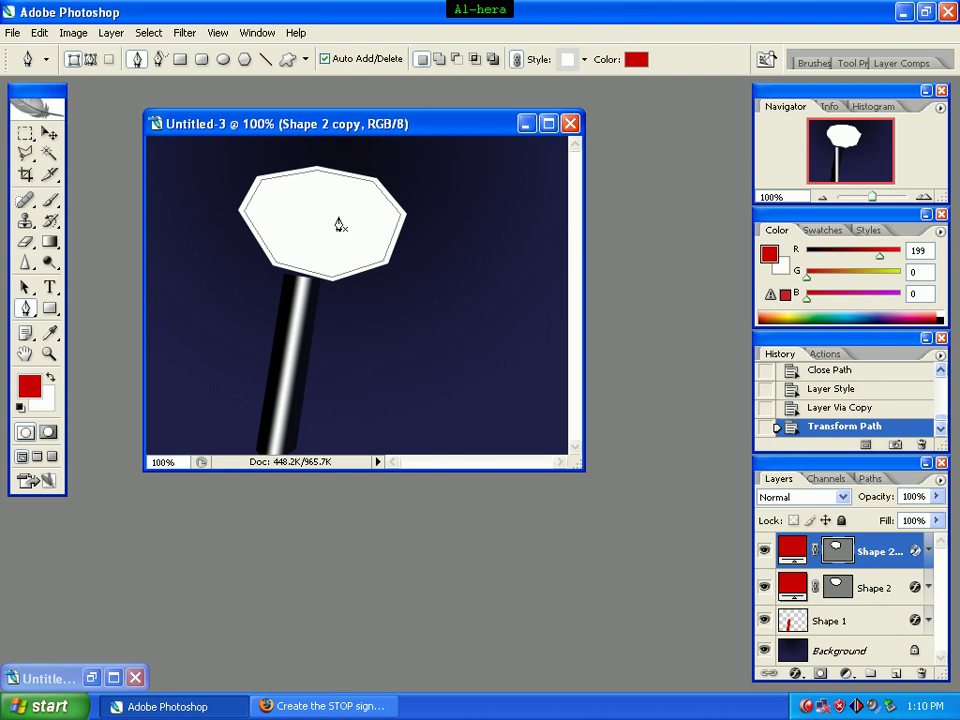
Set the smaller sign copy's color overlay to #e40001 and rasterize its layer.
{"action": "right_click", "coordinate": [877, 554]}
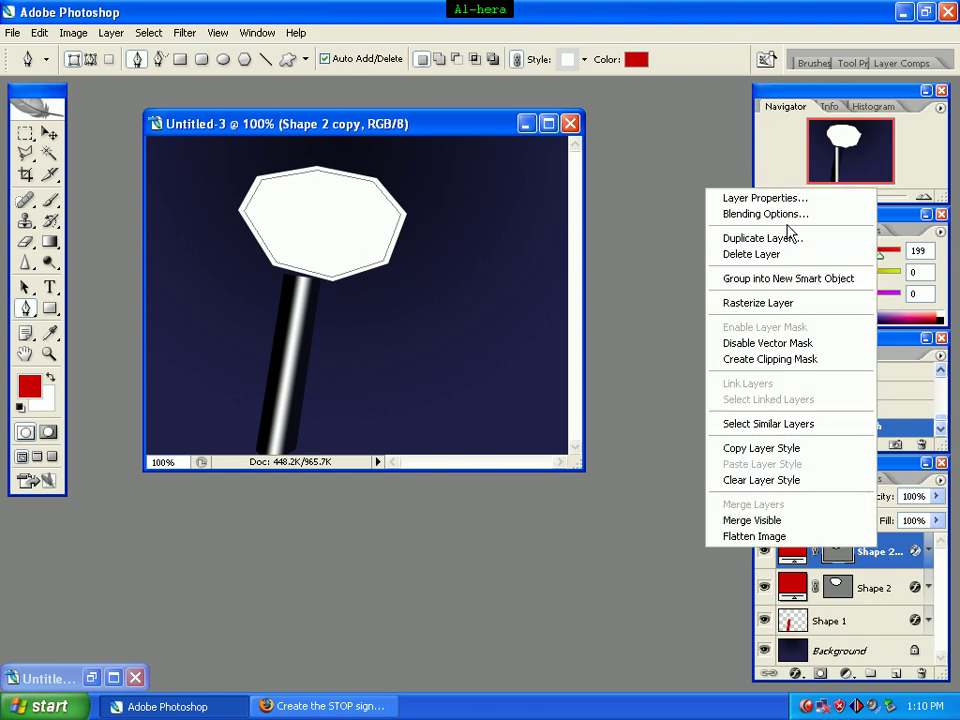
{"action": "left_click", "coordinate": [731, 215]}
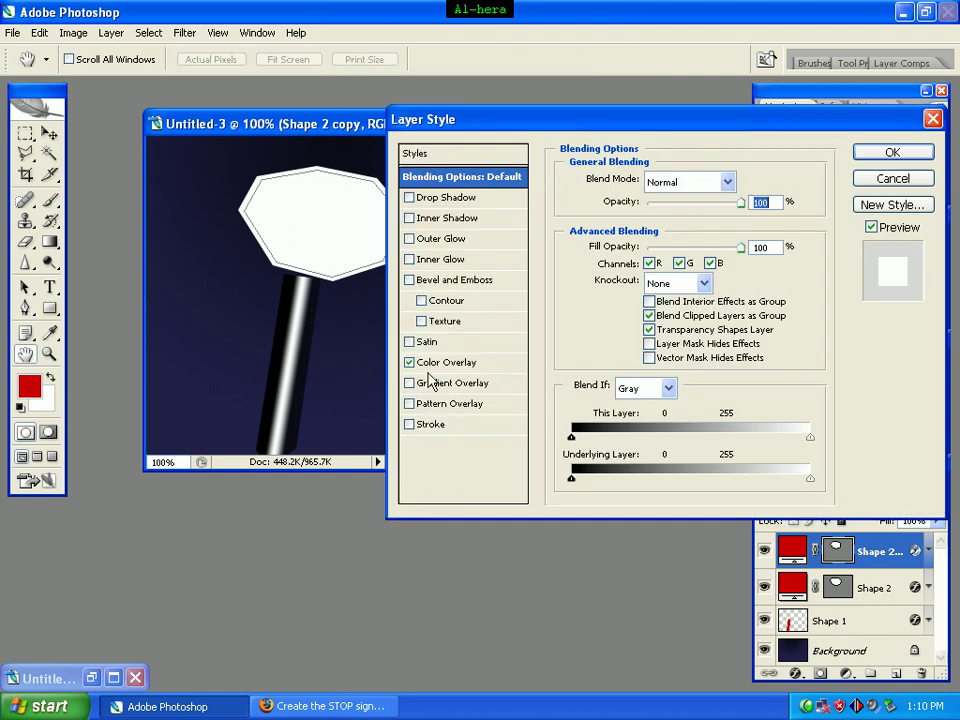
{"action": "left_click", "coordinate": [449, 369]}
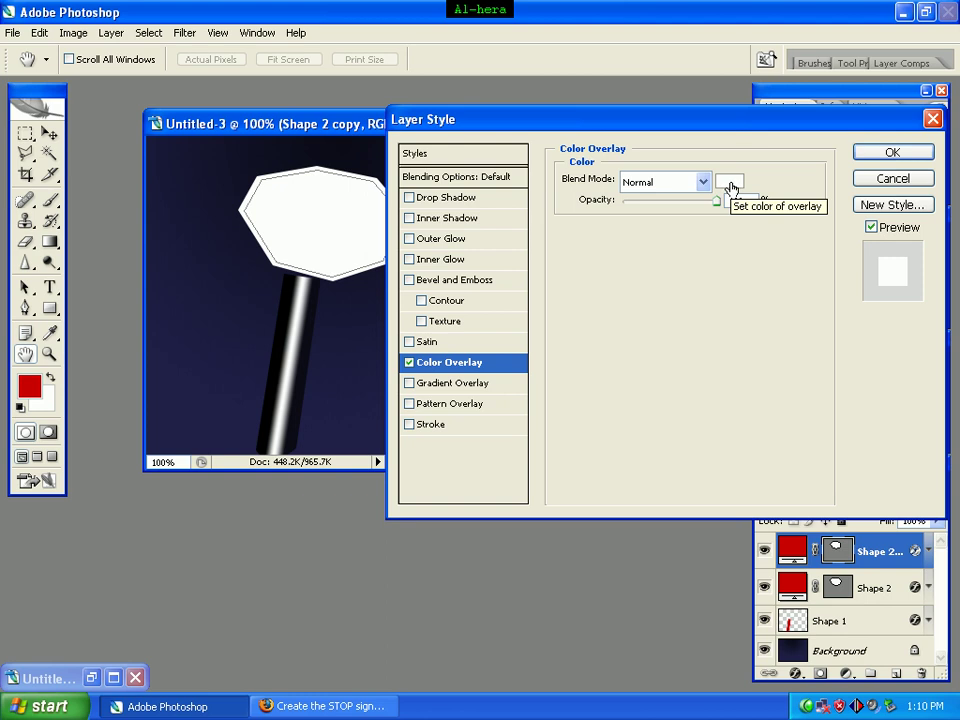
{"action": "left_click", "coordinate": [731, 185]}
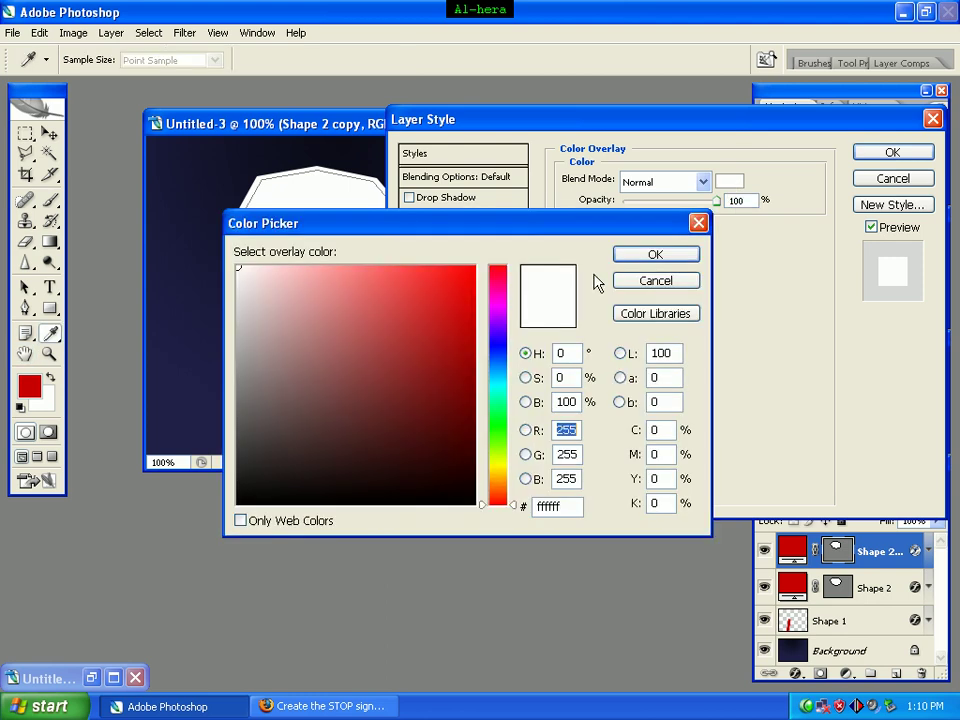
{"action": "left_click", "coordinate": [565, 509]}
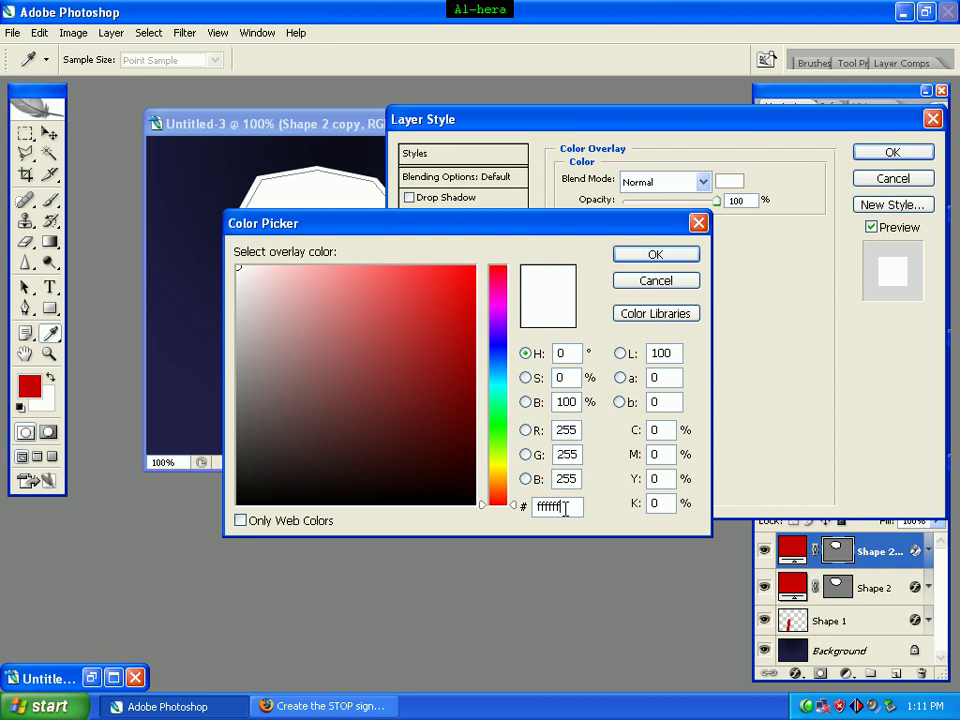
{"action": "left_click_drag", "start_coordinate": [565, 509], "coordinate": [506, 523]}
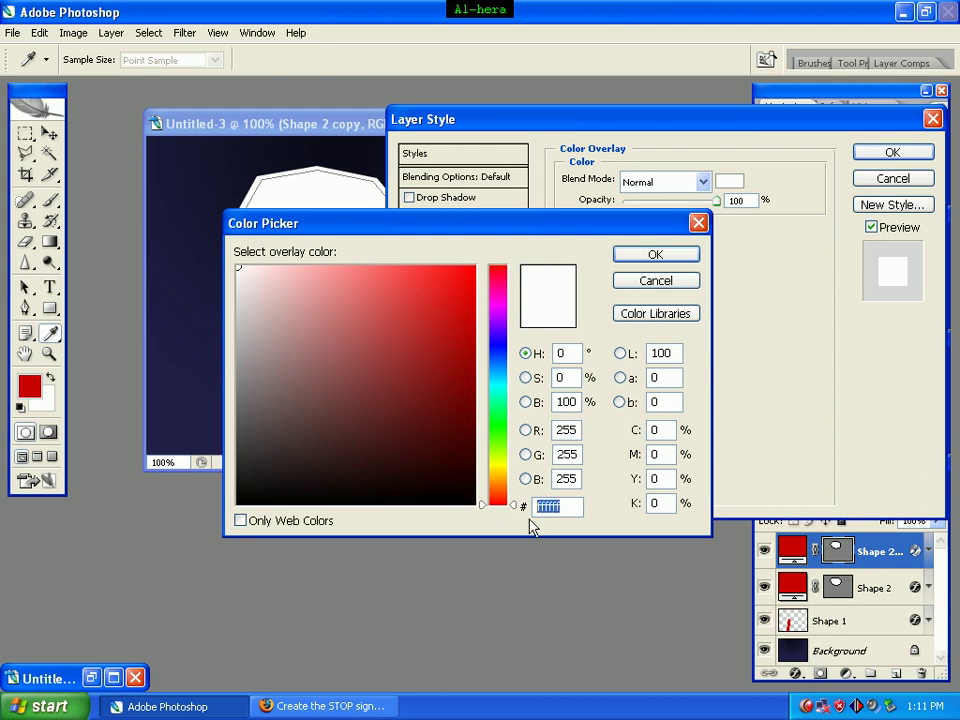
{"action": "type", "text": "e4"}
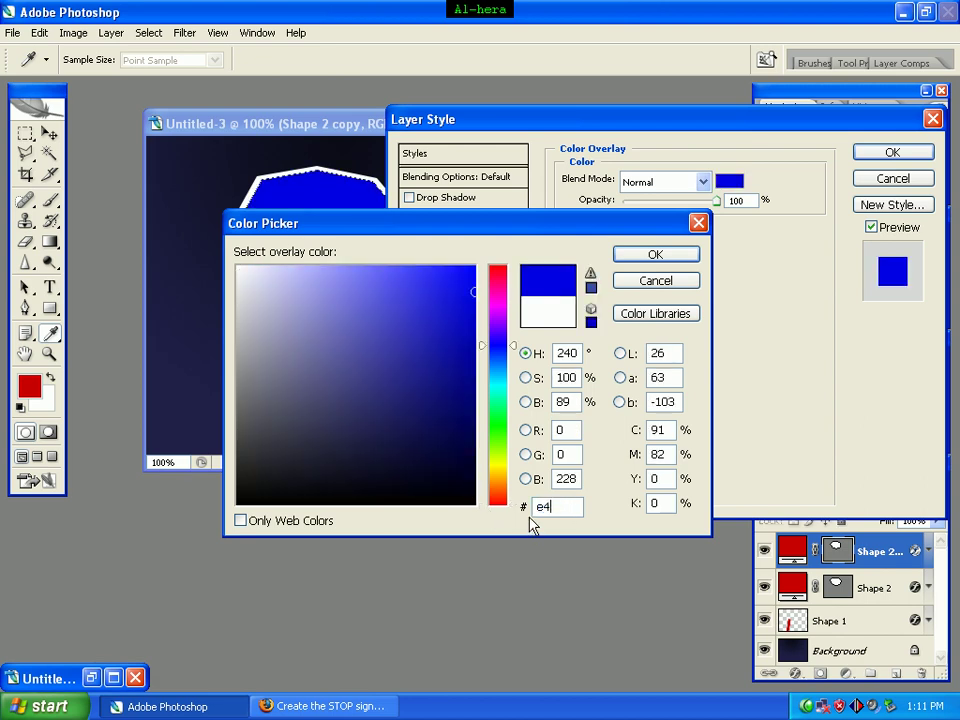
{"action": "type", "text": "0001"}
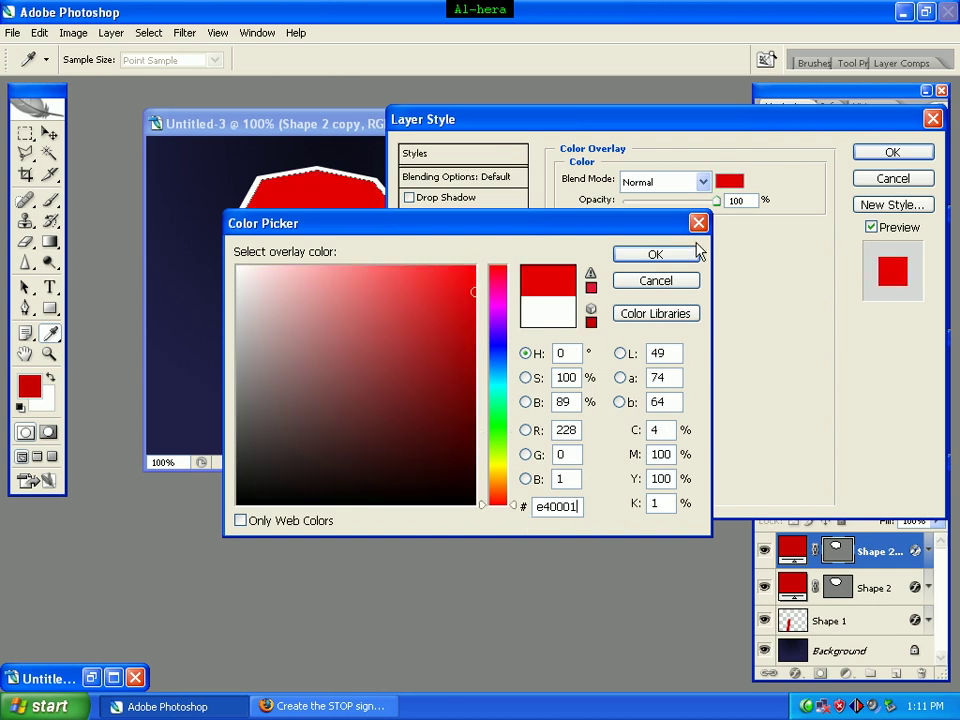
{"action": "left_click", "coordinate": [677, 258]}
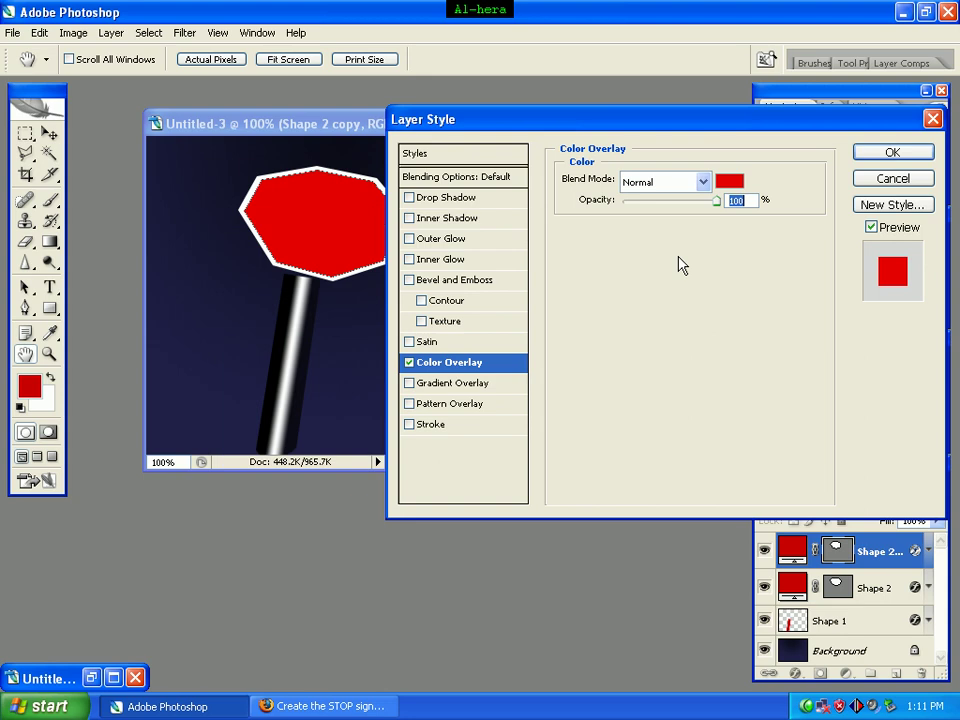
{"action": "left_click", "coordinate": [890, 155]}
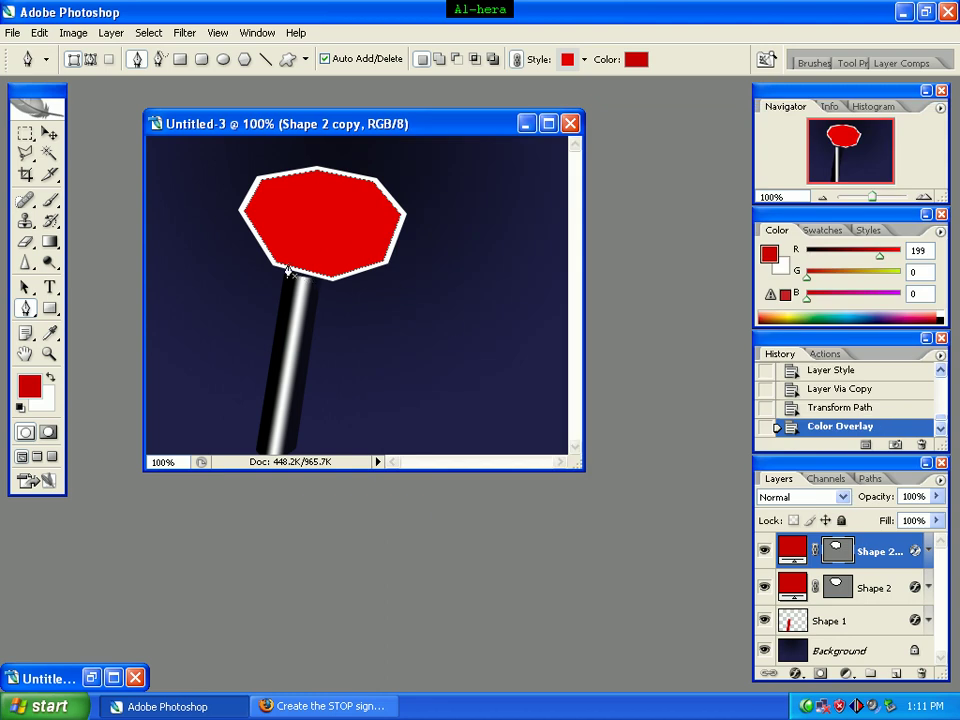
{"action": "right_click", "coordinate": [889, 553]}
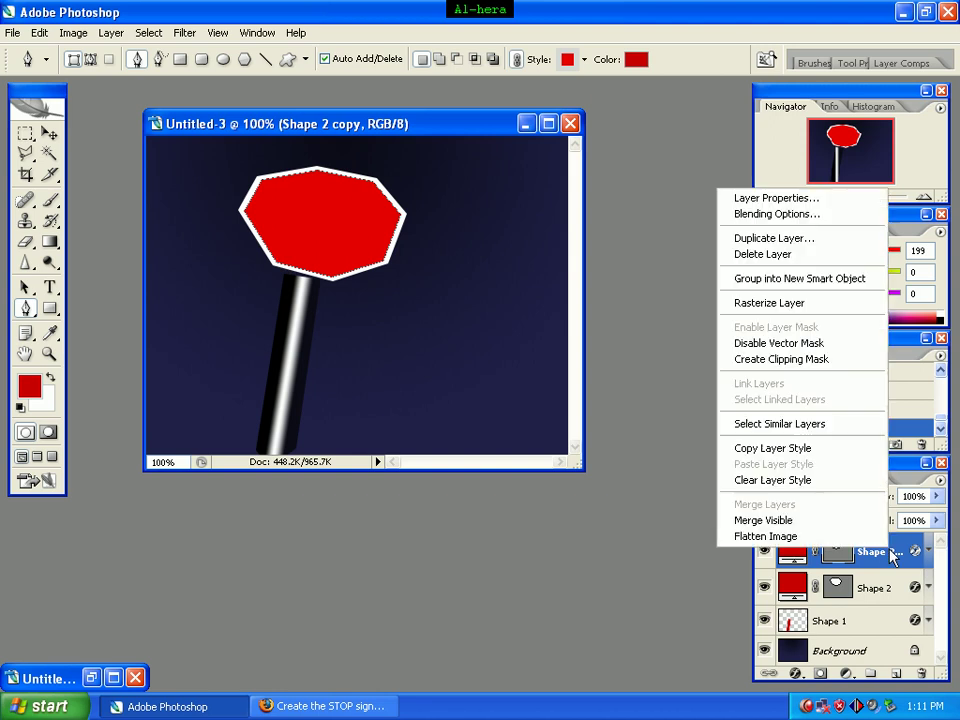
{"action": "left_click", "coordinate": [783, 306]}
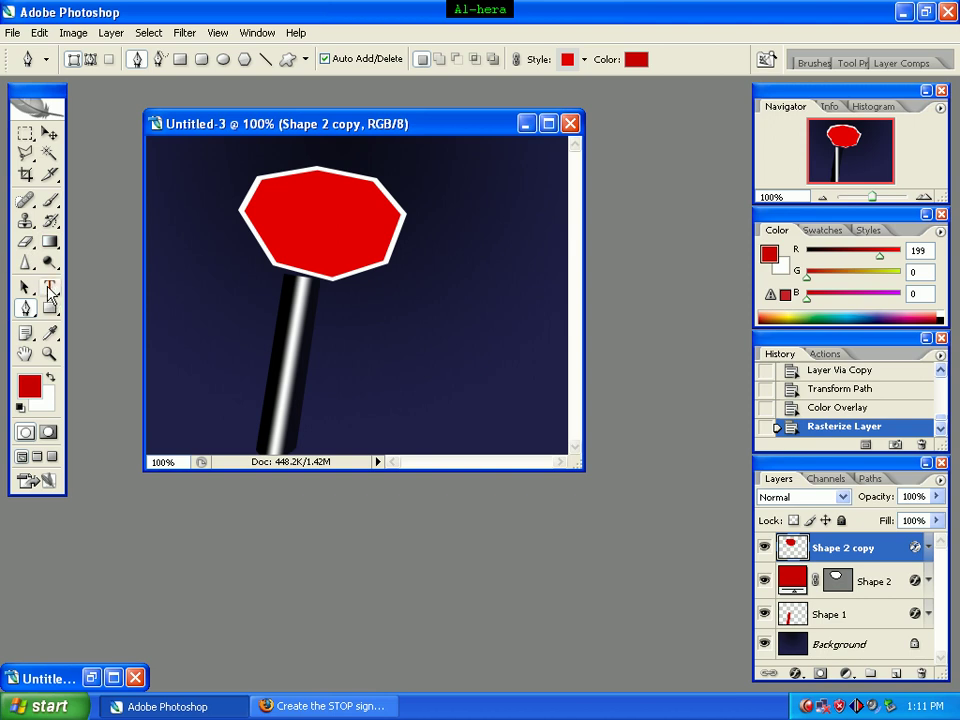
Set up the Type tool with Smooth anti-aliasing and text color #ebebeb, keeping Arial Black Regular at 14 pt.
{"action": "left_click", "coordinate": [49, 290]}
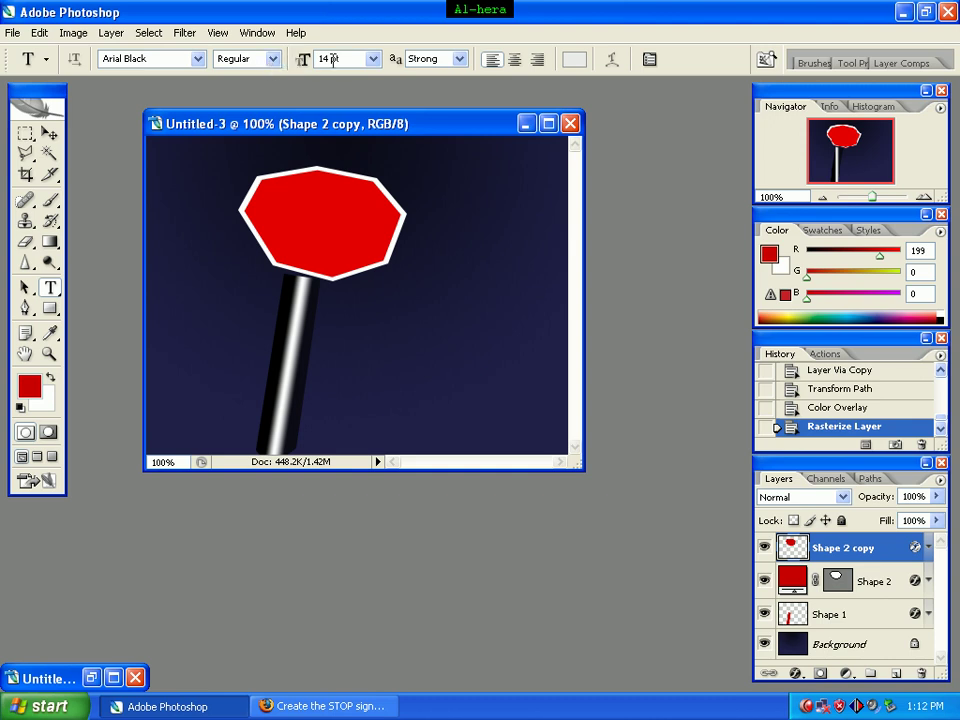
{"action": "left_click", "coordinate": [462, 60]}
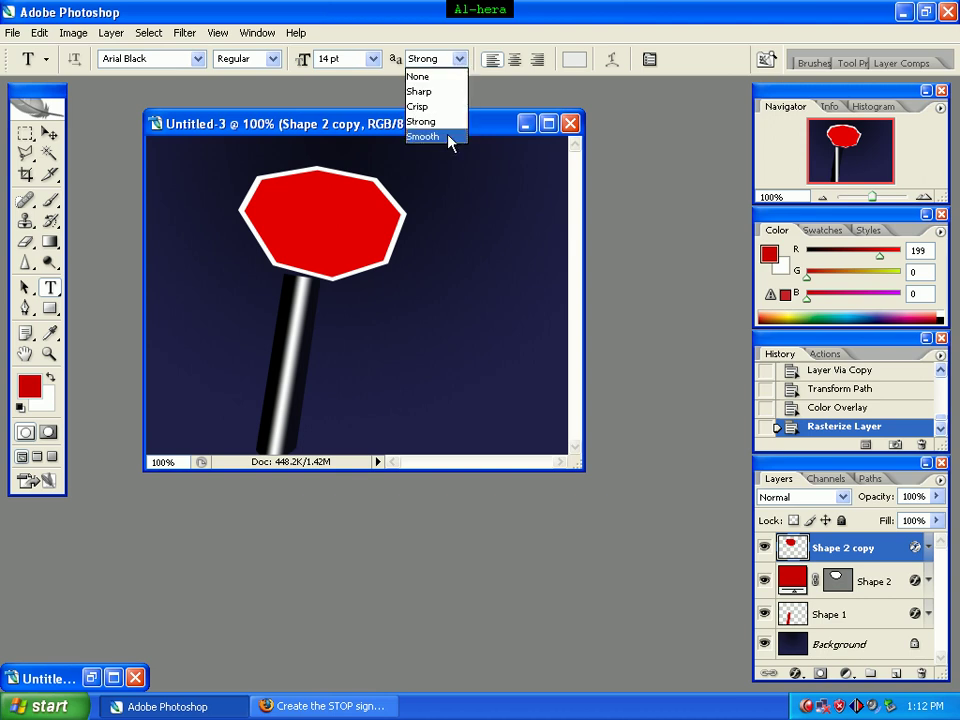
{"action": "left_click", "coordinate": [449, 141]}
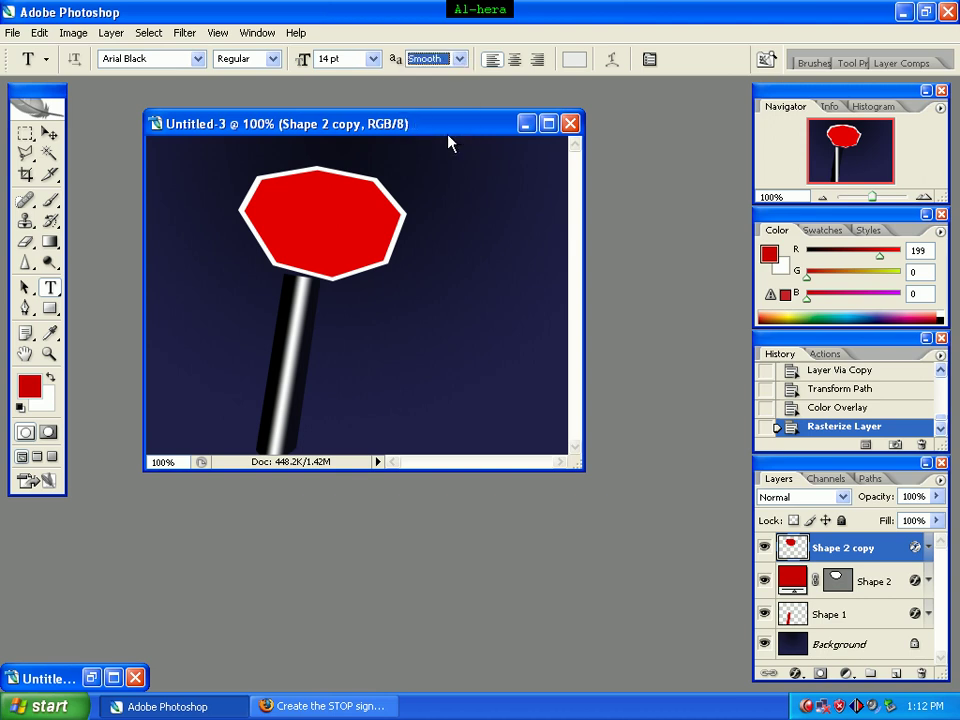
{"action": "left_click", "coordinate": [575, 62]}
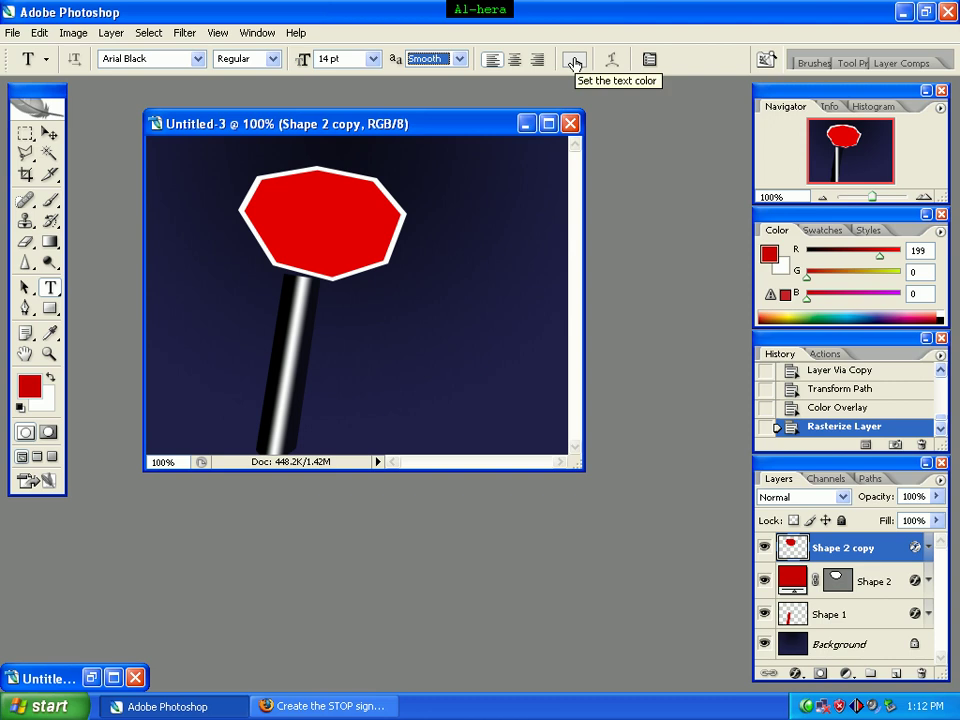
{"action": "left_click", "coordinate": [575, 62]}
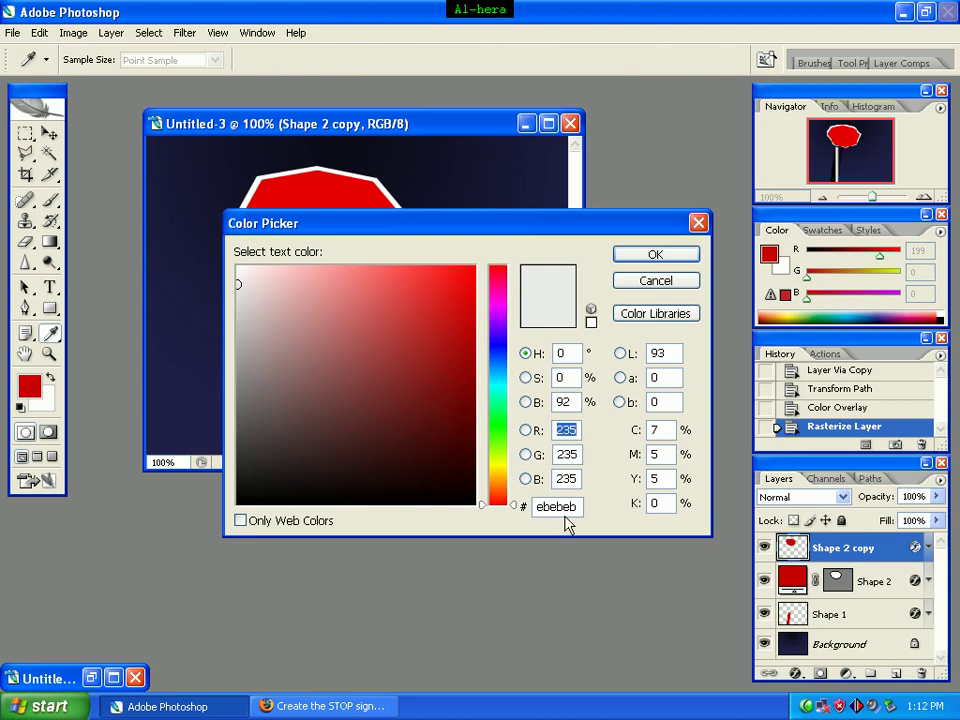
{"action": "left_click", "coordinate": [653, 258]}
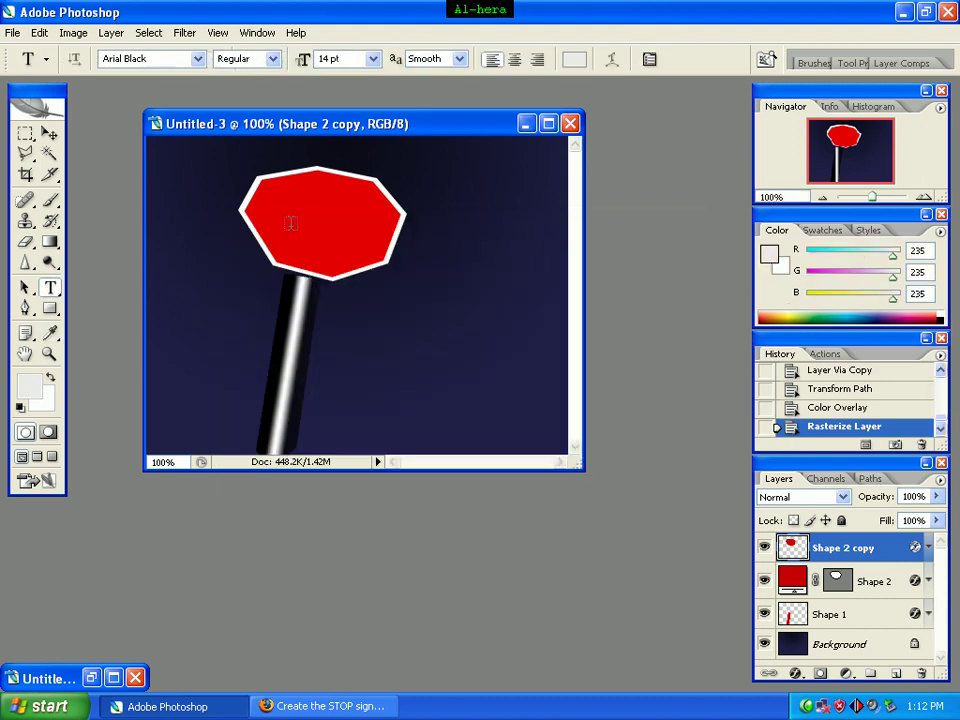
Add the text "STOP" in the middle of the red sign and rasterize the type layer.
{"action": "left_click", "coordinate": [290, 220]}
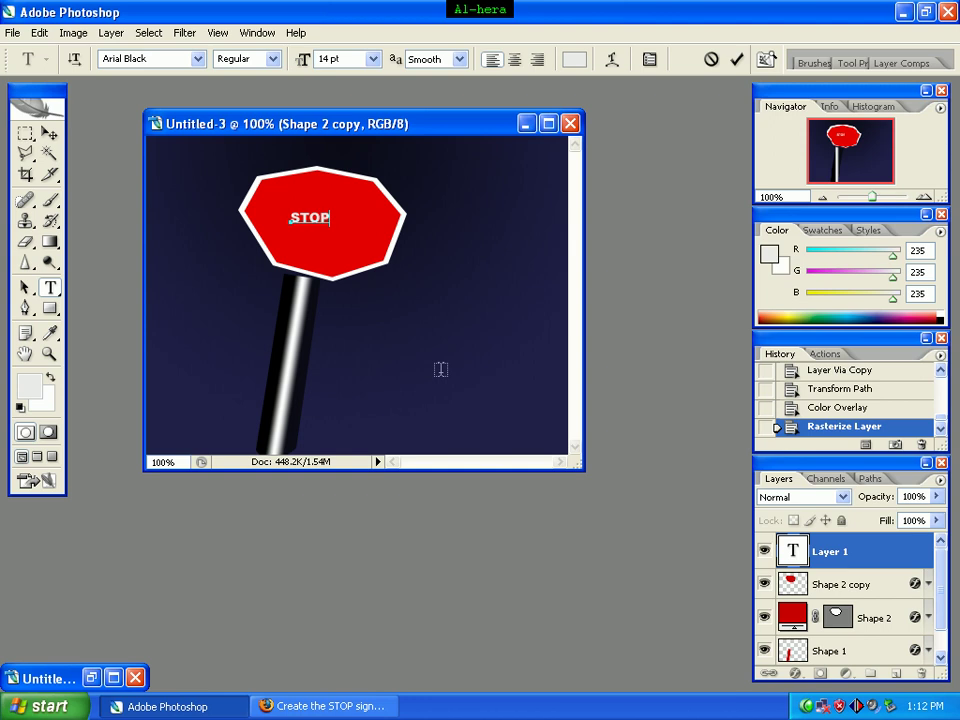
{"action": "left_click", "coordinate": [108, 34]}
{"action": "mouse_move", "coordinate": [176, 314]}
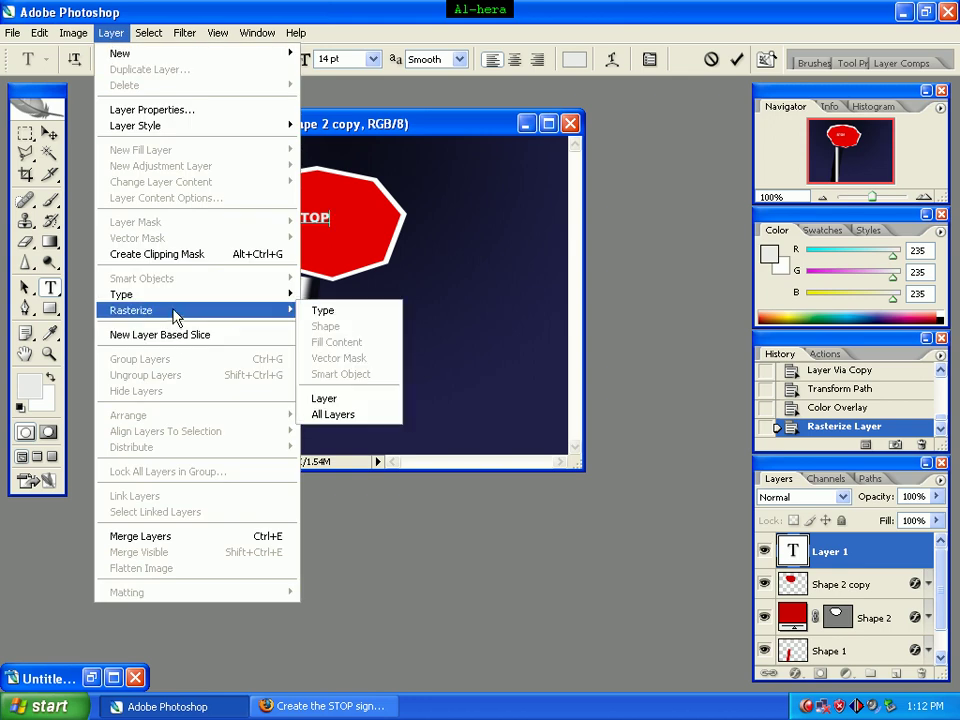
{"action": "left_click", "coordinate": [350, 314]}
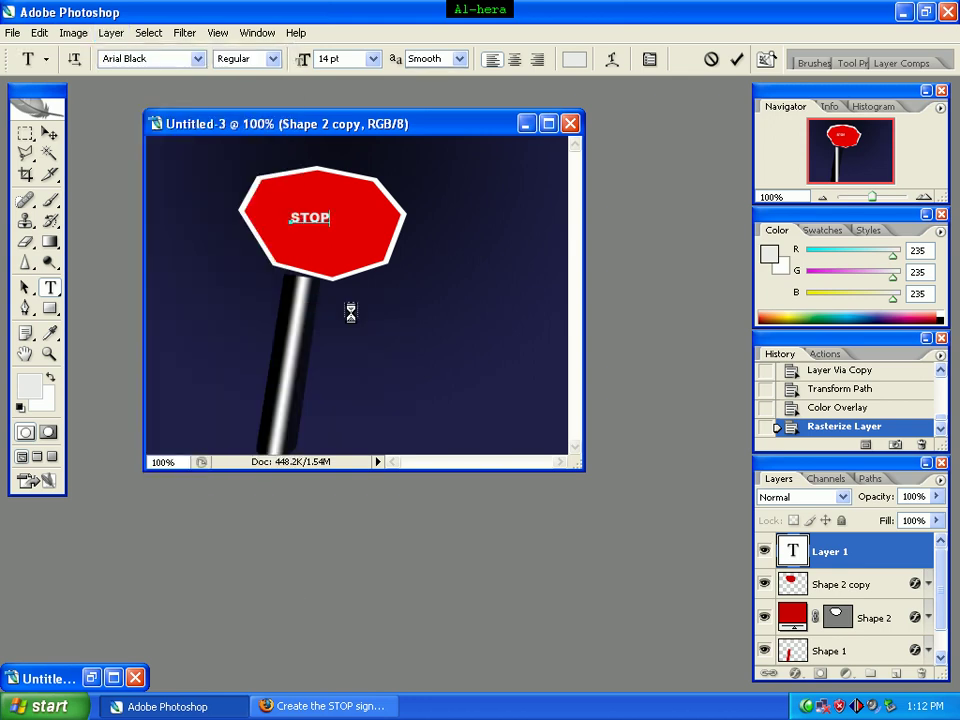
Distort the STOP lettering to about 195% width and 395% height, tilted about 9° to follow the sign's perspective.
{"action": "left_click", "coordinate": [39, 32]}
{"action": "mouse_move", "coordinate": [79, 336]}
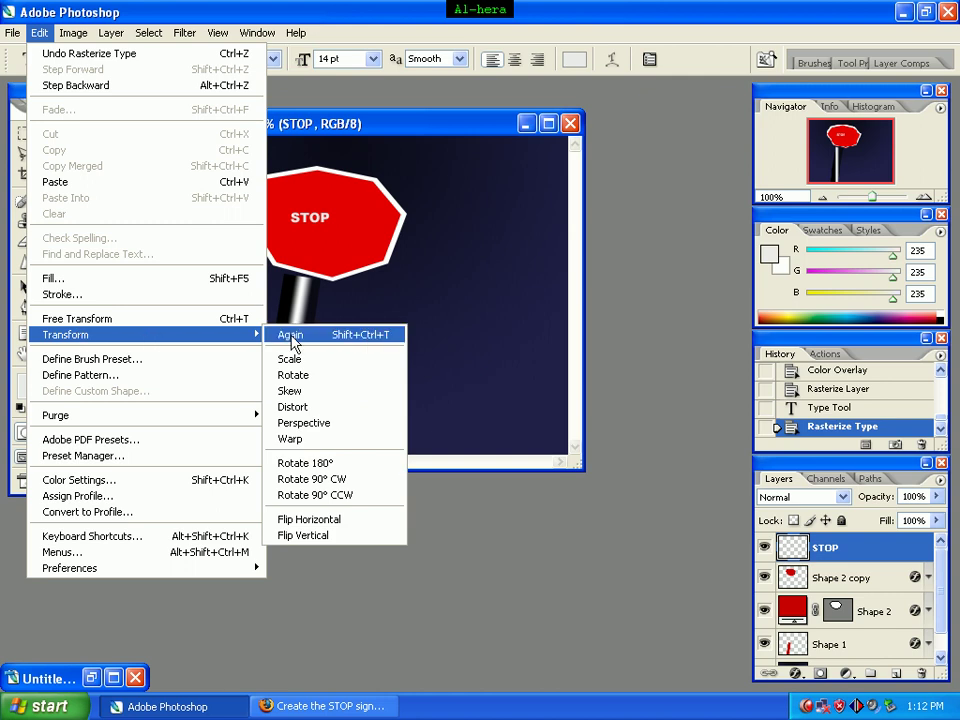
{"action": "left_click", "coordinate": [310, 410]}
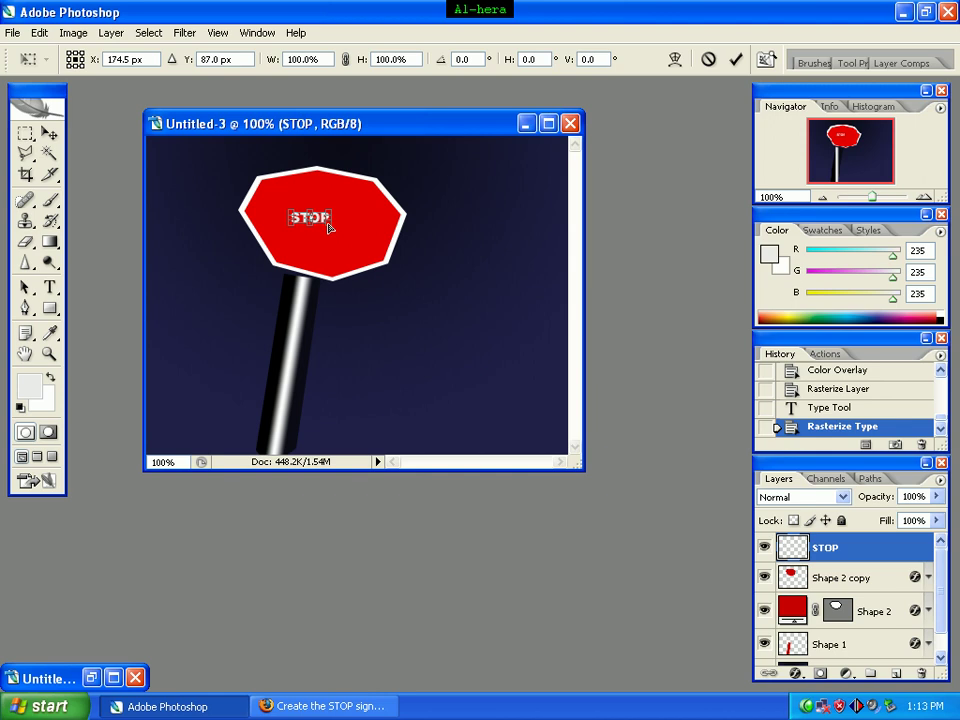
{"action": "left_click_drag", "start_coordinate": [330, 230], "coordinate": [307, 229]}
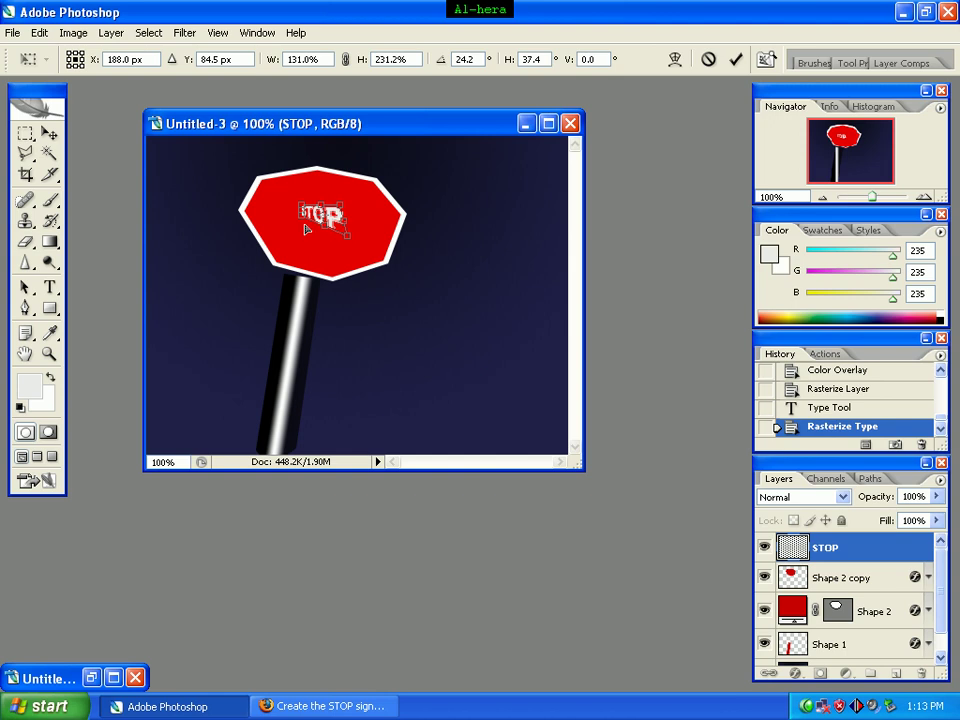
{"action": "left_click_drag", "start_coordinate": [297, 228], "coordinate": [287, 190]}
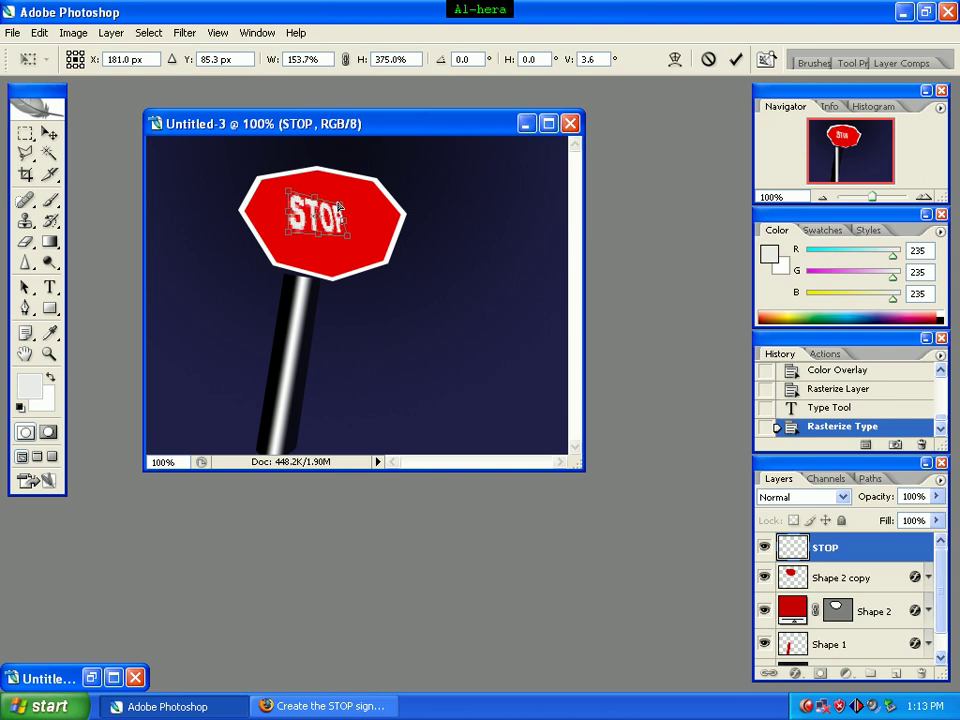
{"action": "mouse_move", "coordinate": [350, 207]}
{"action": "left_mouse_down"}
{"action": "mouse_move", "coordinate": [388, 208]}
{"action": "mouse_move", "coordinate": [366, 207]}
{"action": "left_mouse_up"}
{"action": "left_click_drag", "start_coordinate": [351, 251], "coordinate": [371, 249]}
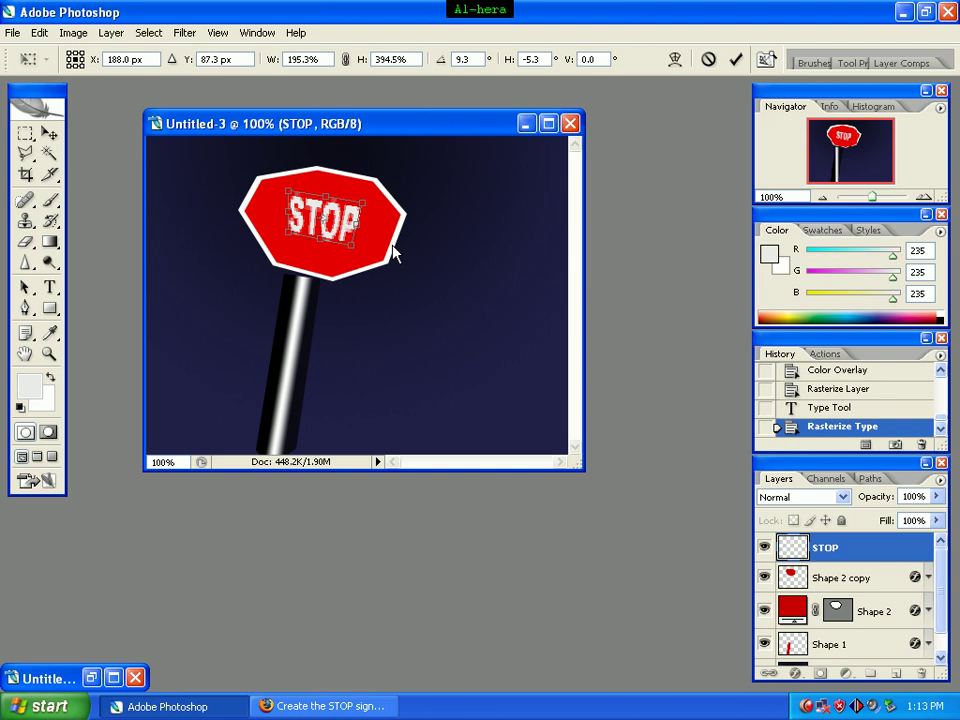
{"action": "key", "text": "Return"}
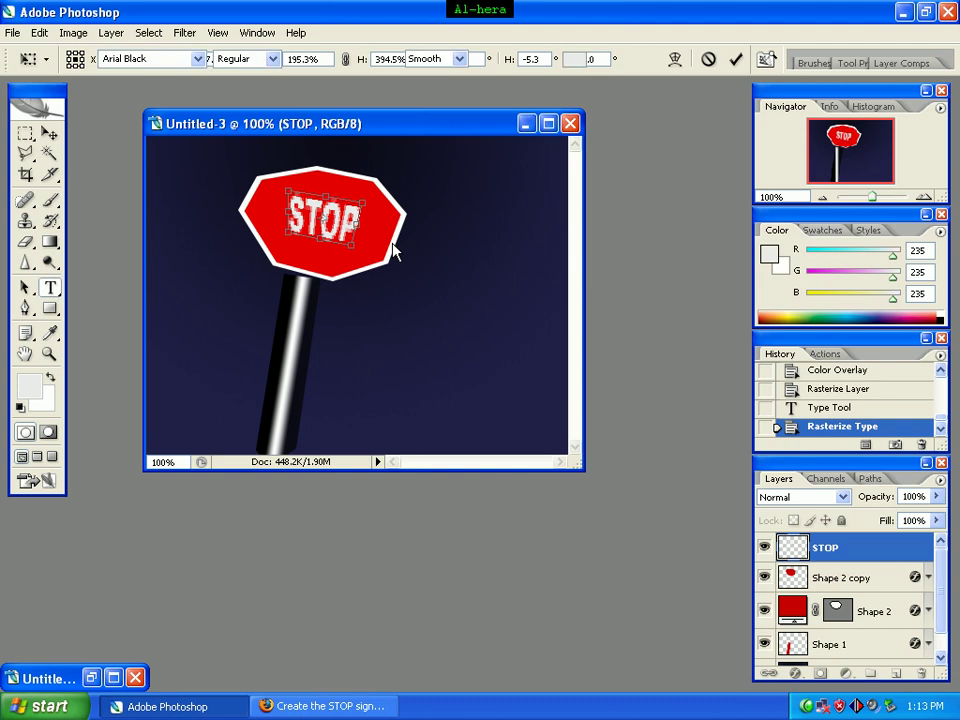